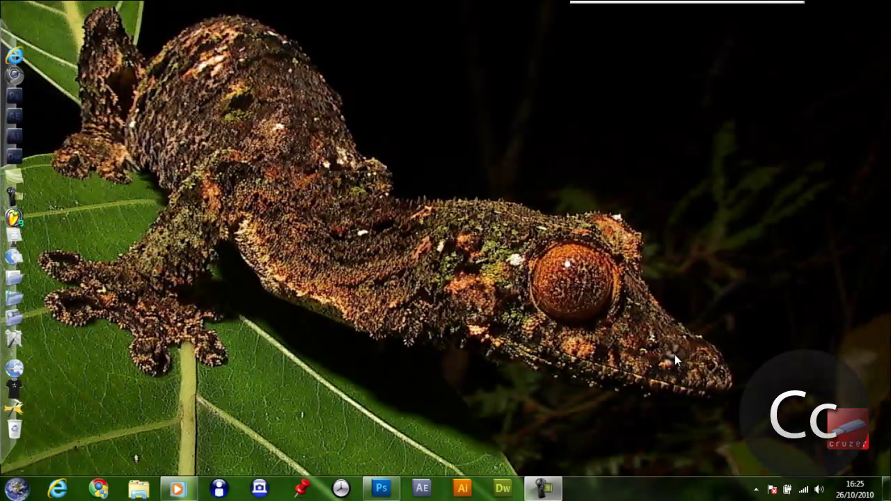
Create a new 500×500 pixel document.
click(380, 487)
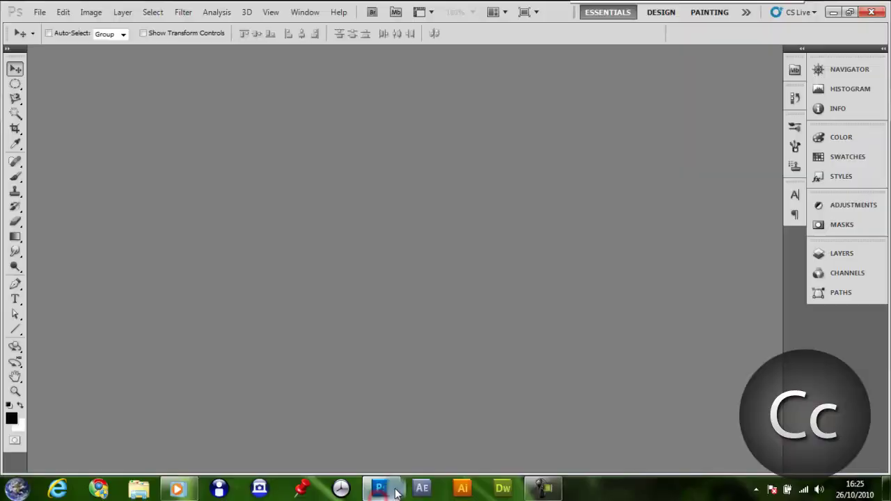
click(42, 16)
click(48, 24)
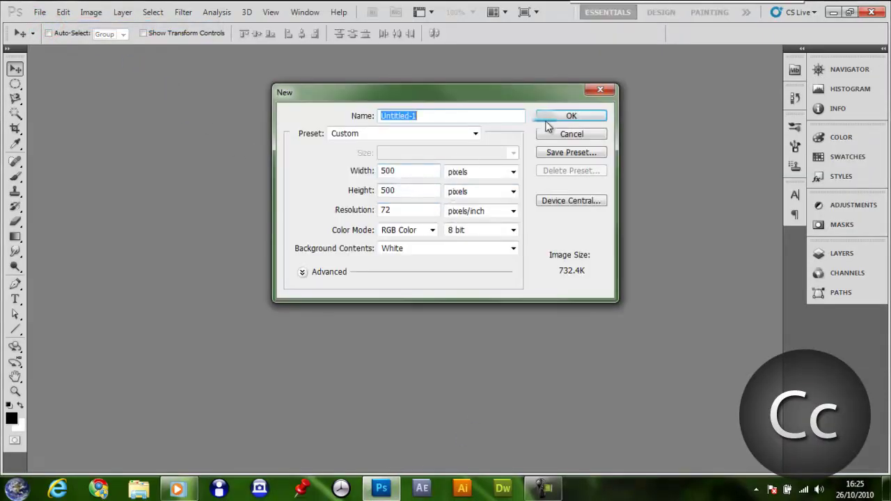
click(568, 116)
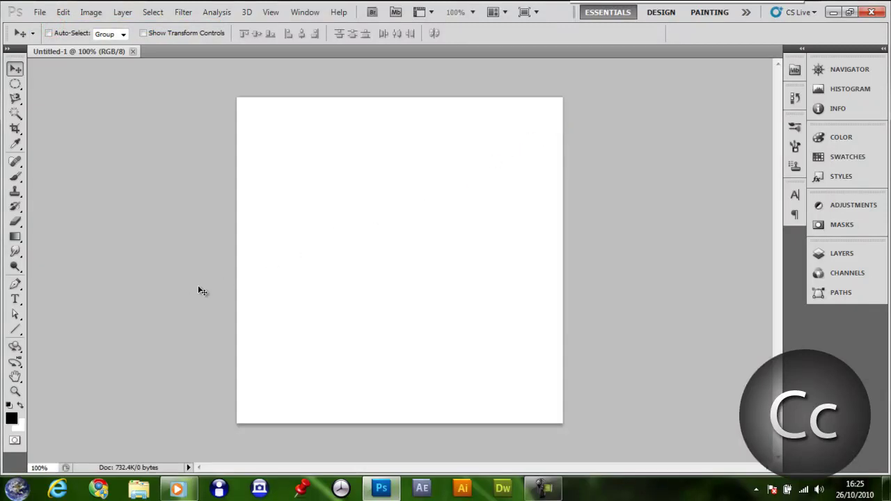
Fill the canvas with the dark hexagon mesh pattern.
click(62, 12)
click(113, 195)
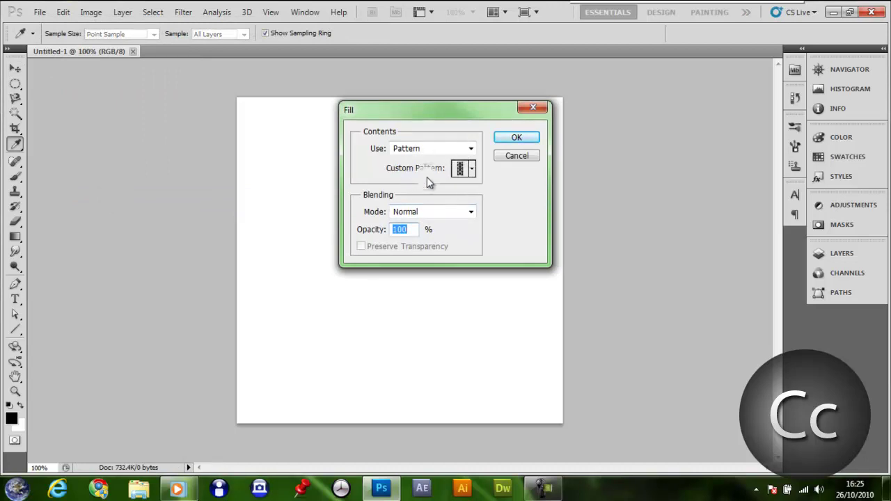
click(463, 168)
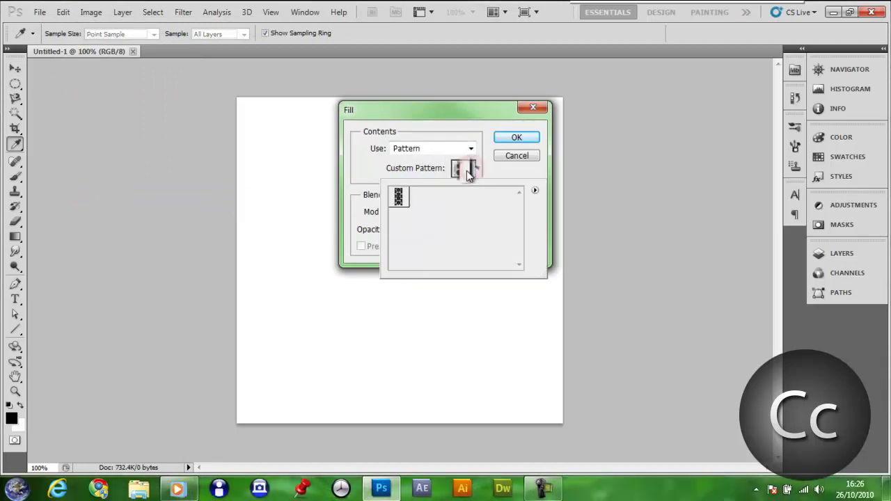
click(398, 198)
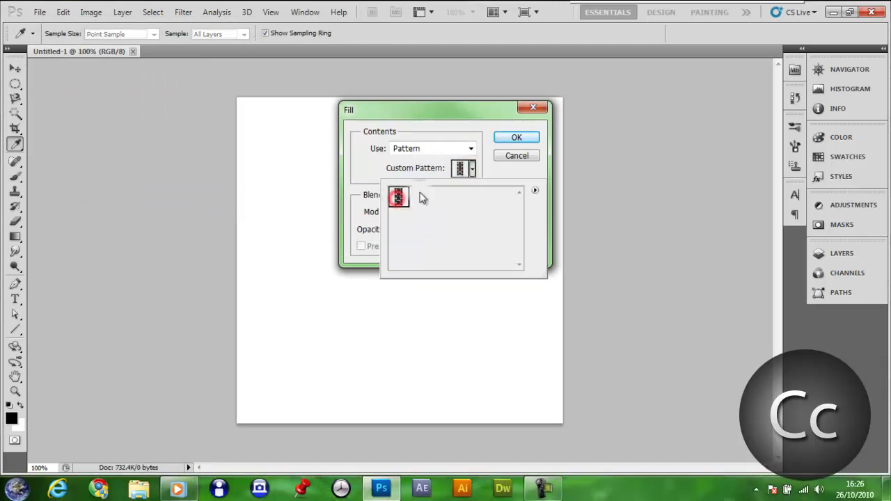
click(471, 167)
click(515, 137)
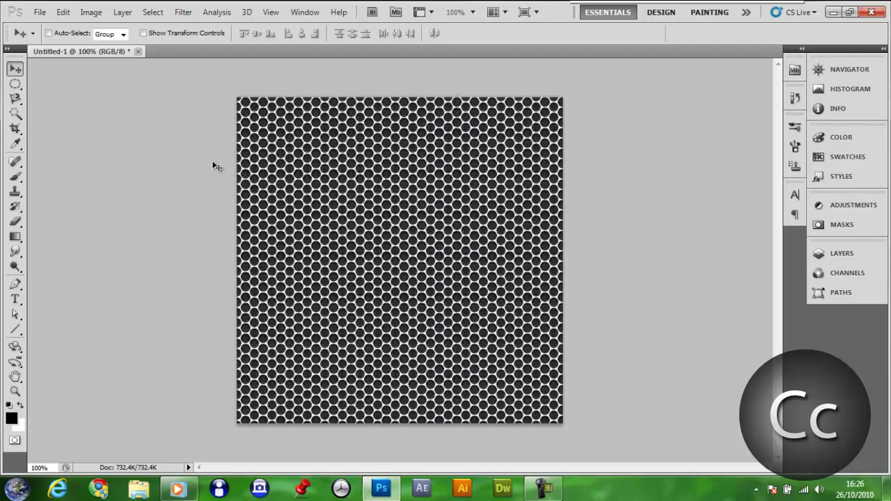
Rename the Background layer to BG and add an empty Layer 1 above it.
click(845, 254)
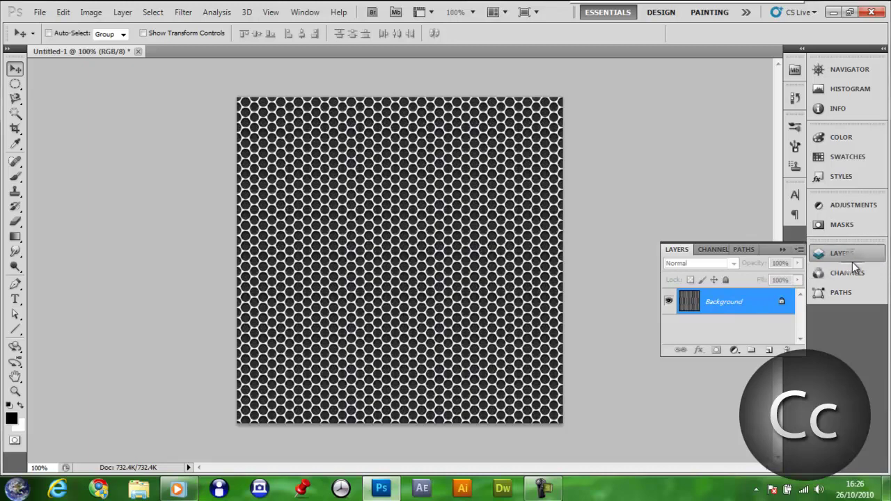
drag(853, 259, 811, 263)
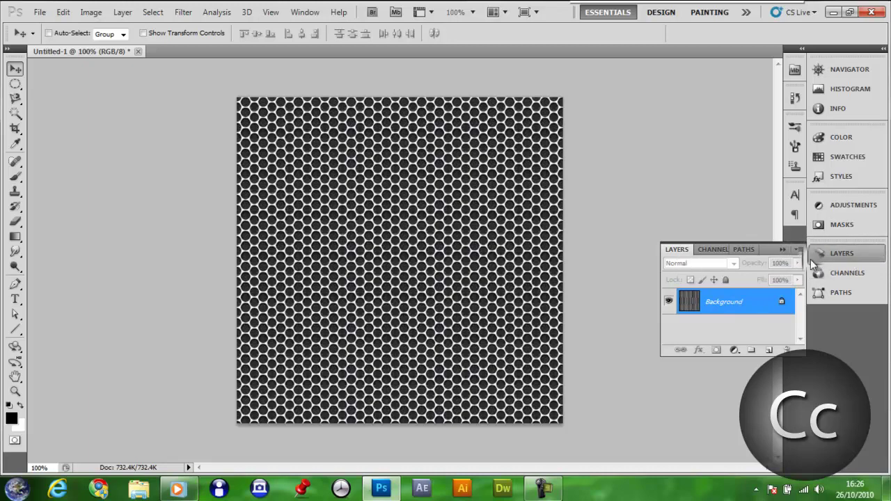
double_click(743, 302)
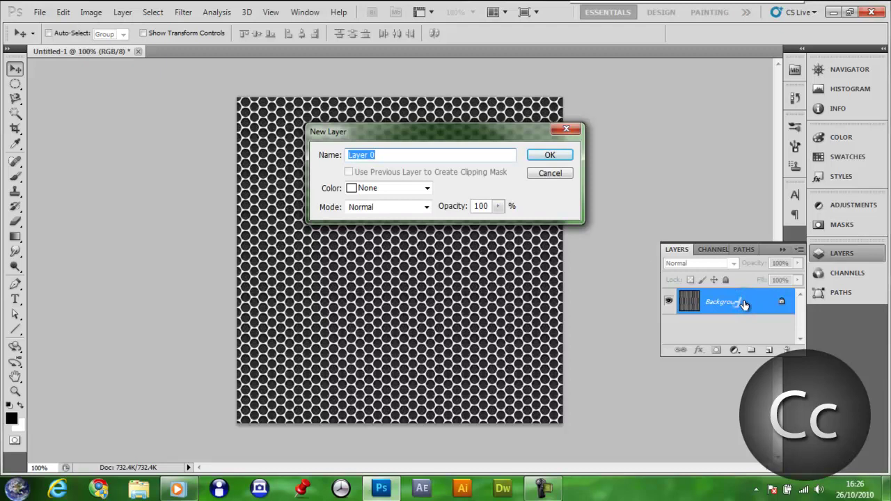
key(Return)
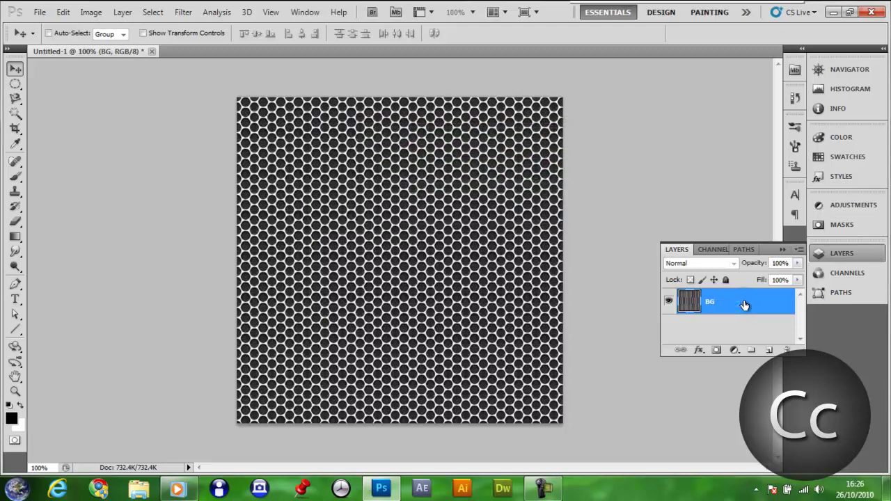
click(769, 350)
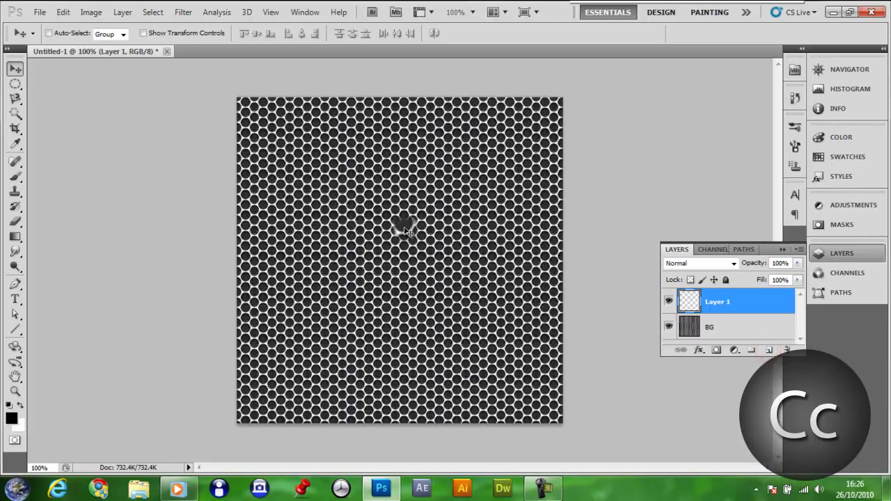
Show rulers and place vertical and horizontal guides through the canvas centre.
key(ctrl+r)
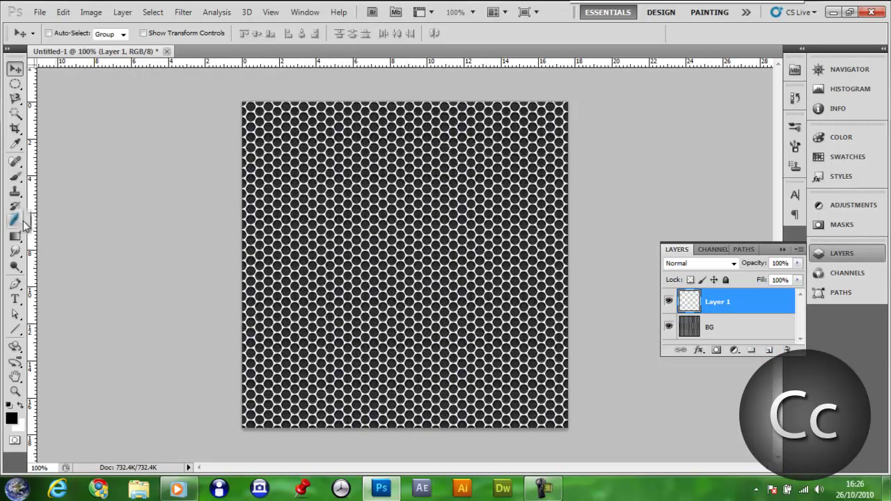
drag(86, 213, 405, 245)
drag(370, 64, 375, 265)
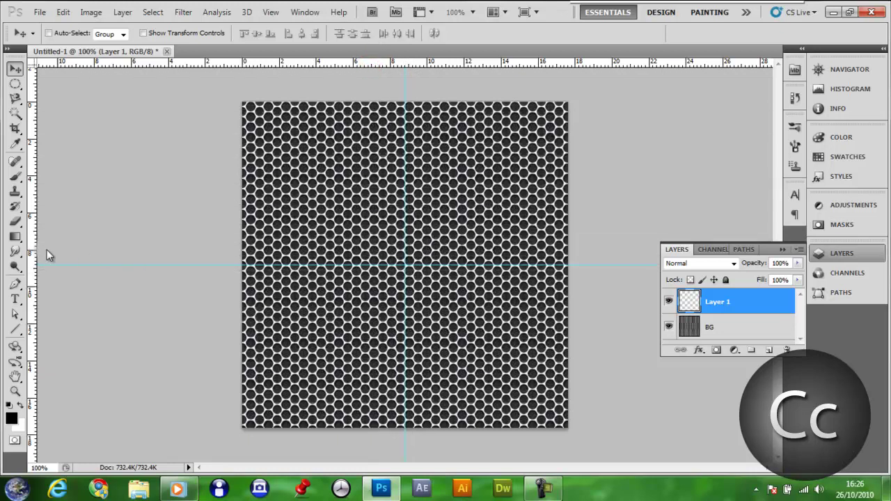
Draw a reversed black-to-white radial gradient from the centre guides to the bottom edge.
click(15, 238)
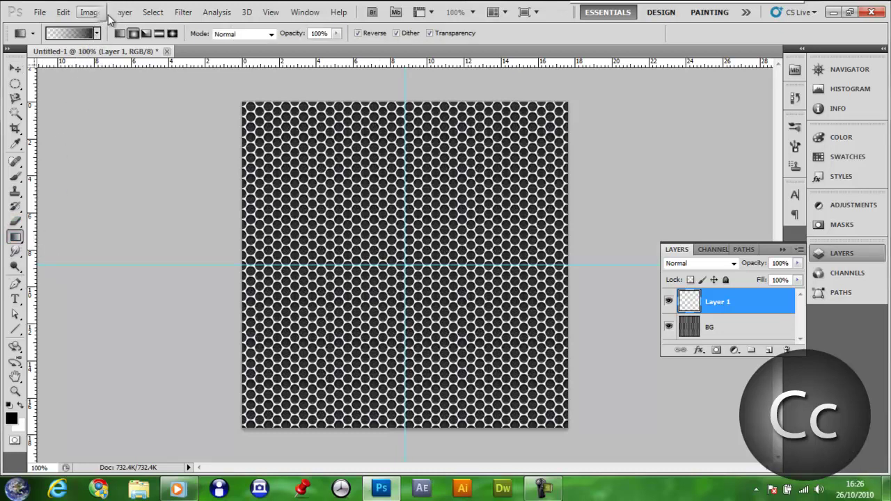
click(97, 33)
click(60, 64)
click(87, 7)
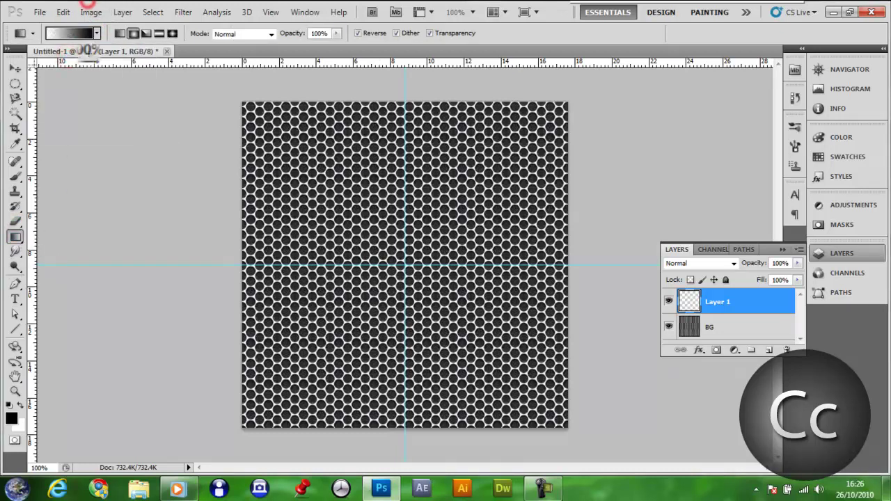
click(119, 34)
click(132, 33)
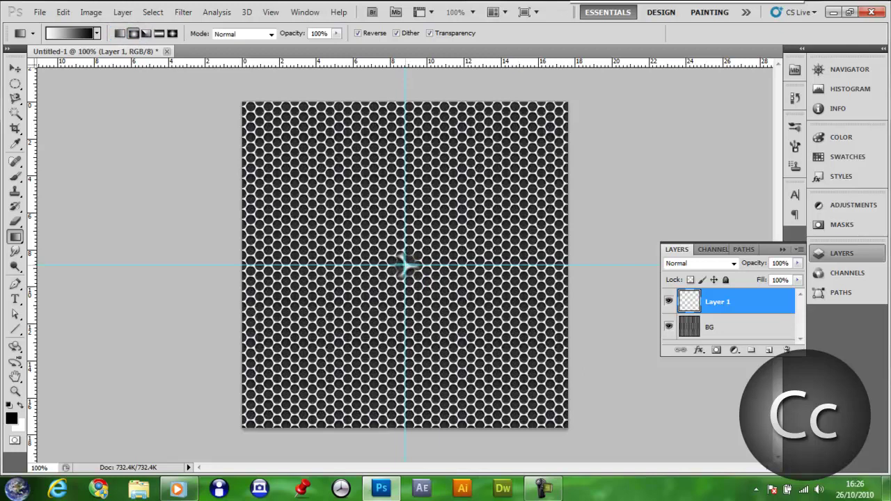
drag(405, 264, 405, 432)
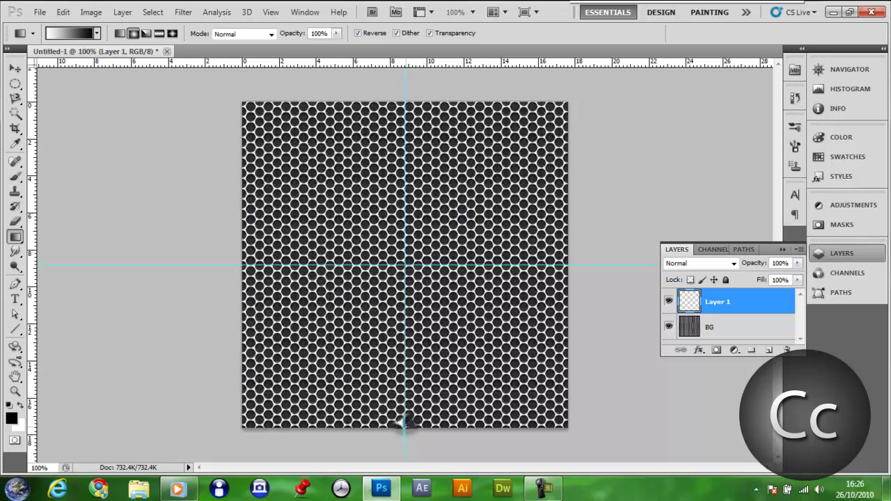
drag(405, 427, 405, 427)
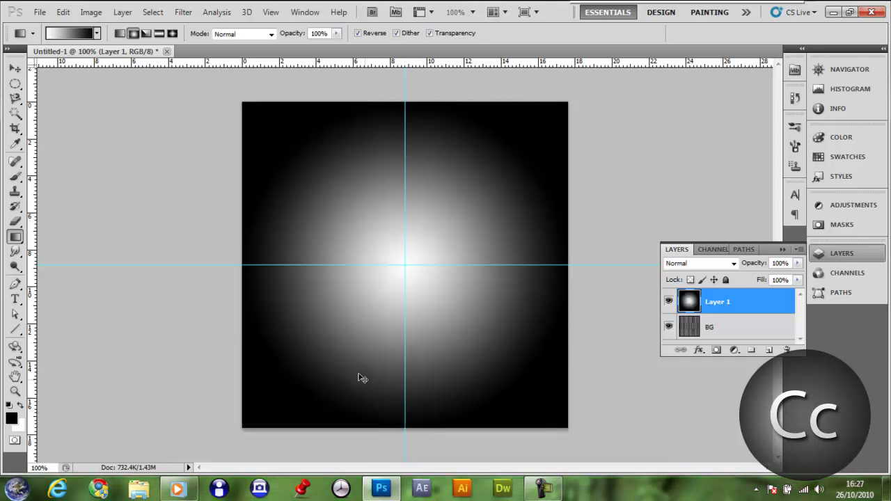
Hide the rulers and guides.
key(ctrl+r)
key(v)
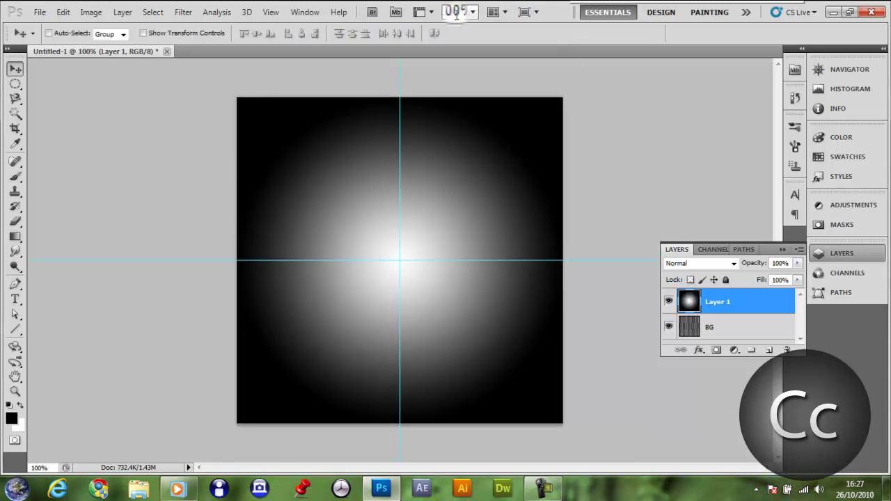
click(431, 11)
click(438, 40)
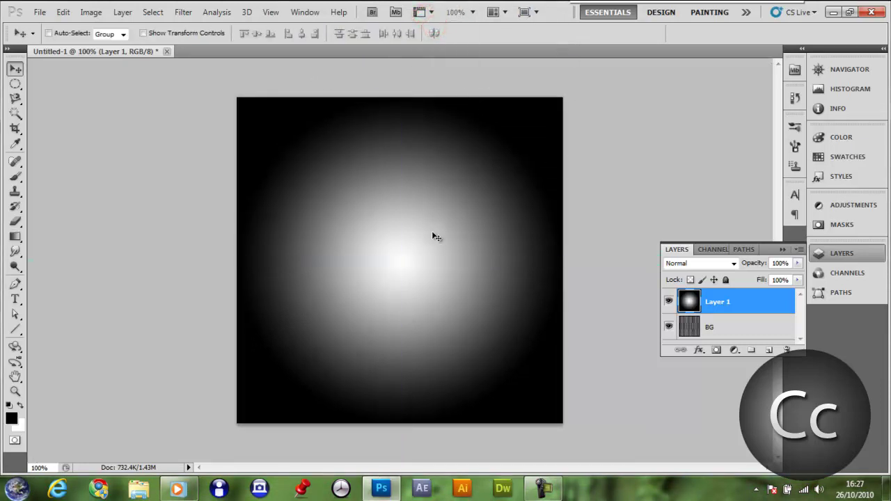
click(419, 11)
click(419, 12)
Scale the gradient layer to 200% width and height and set it to Multiply.
key(ctrl+t)
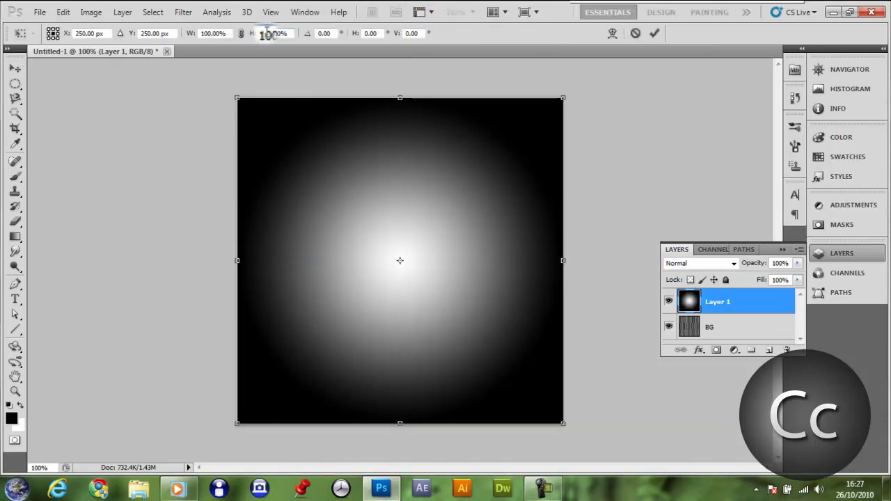
click(267, 32)
text(200)
key(Return)
click(205, 33)
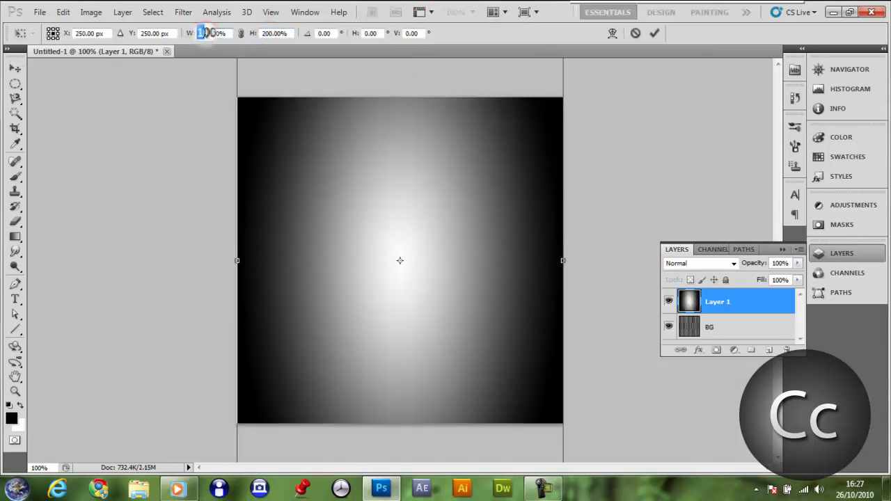
text(200)
key(Return)
key(Return)
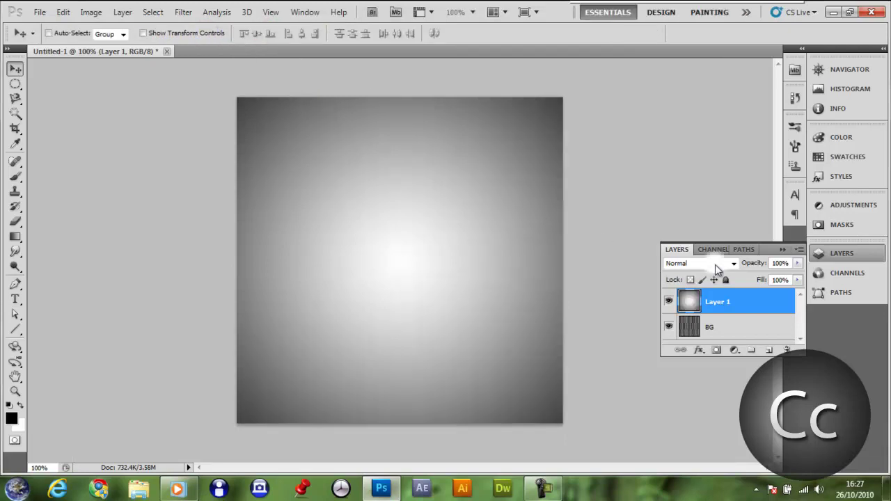
click(715, 263)
click(704, 50)
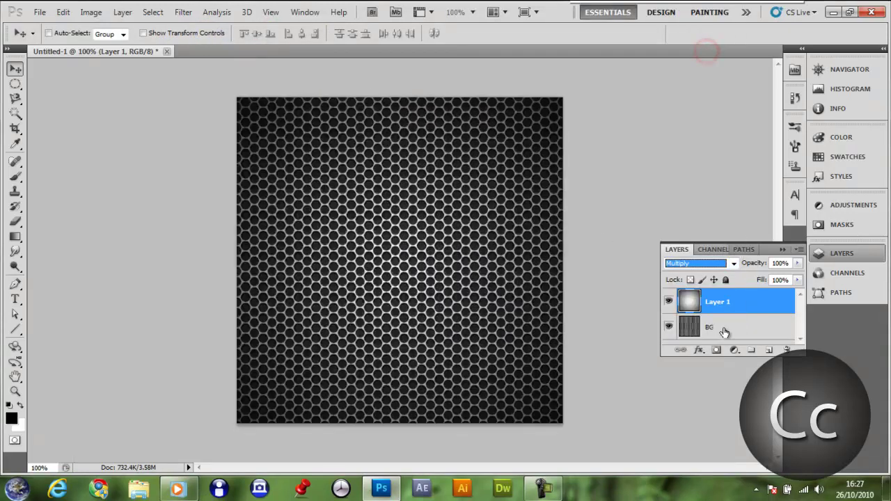
Merge the gradient and pattern layers into one and start renaming it.
shift+click(729, 332)
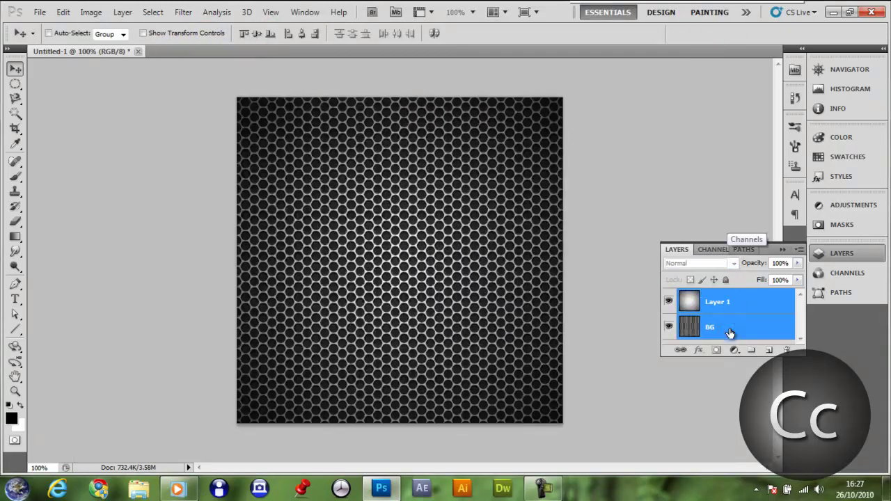
key(ctrl+e)
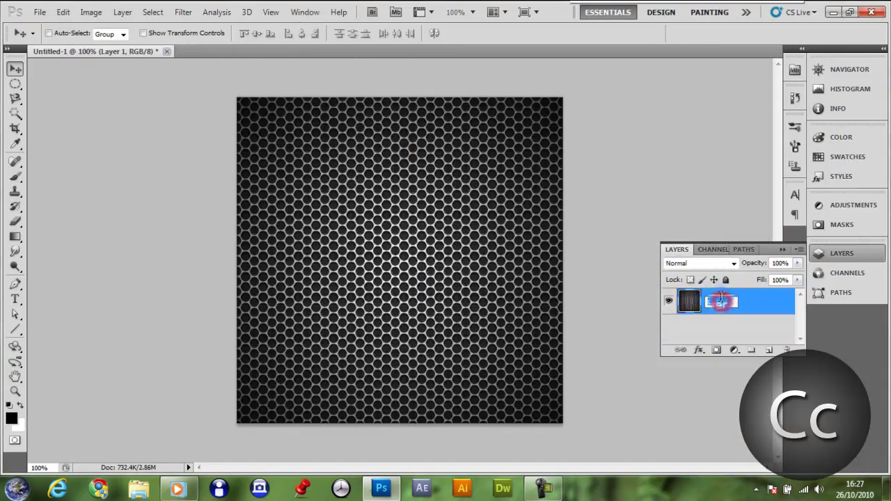
key(Return)
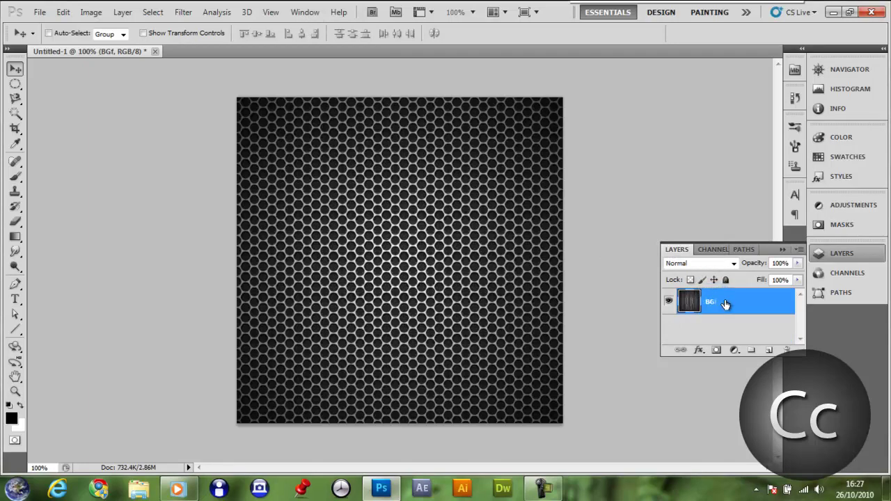
double_click(714, 303)
Name the merged layer BG and apply Brightness/Contrast with Contrast 100, Brightness -150.
click(442, 184)
click(91, 12)
mouse_move(211, 46)
click(249, 43)
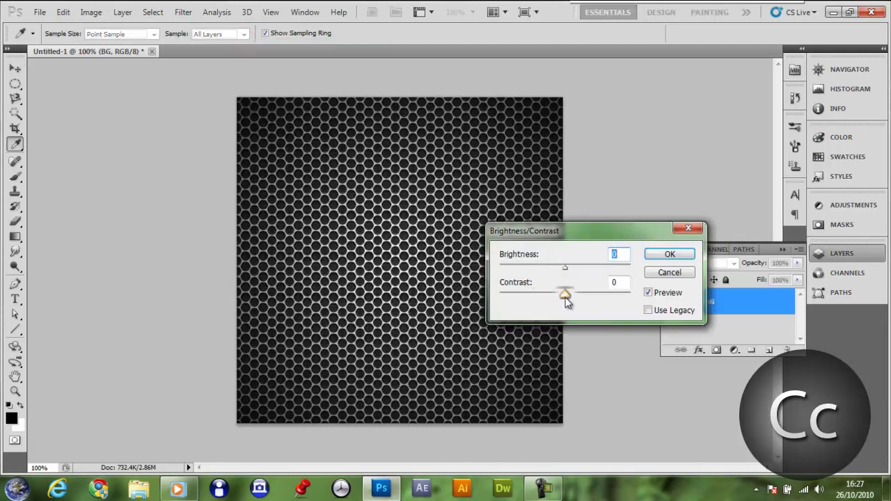
drag(566, 300, 670, 294)
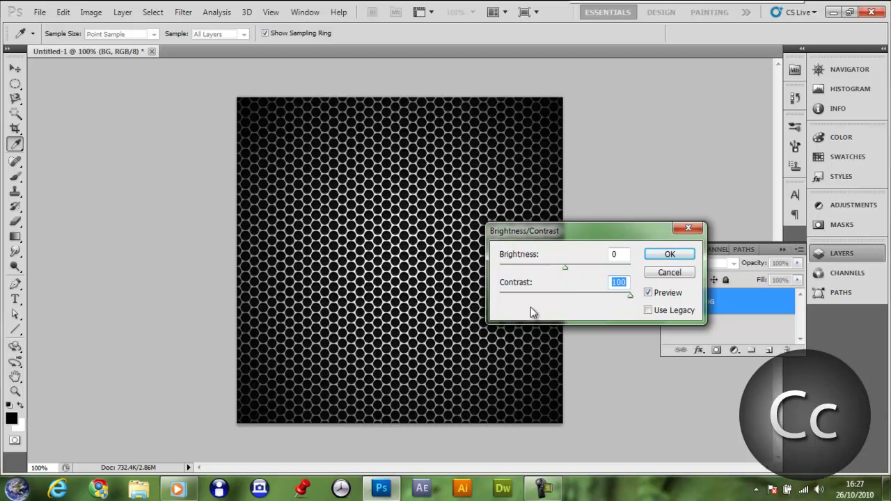
drag(566, 270, 630, 263)
click(656, 252)
key(v)
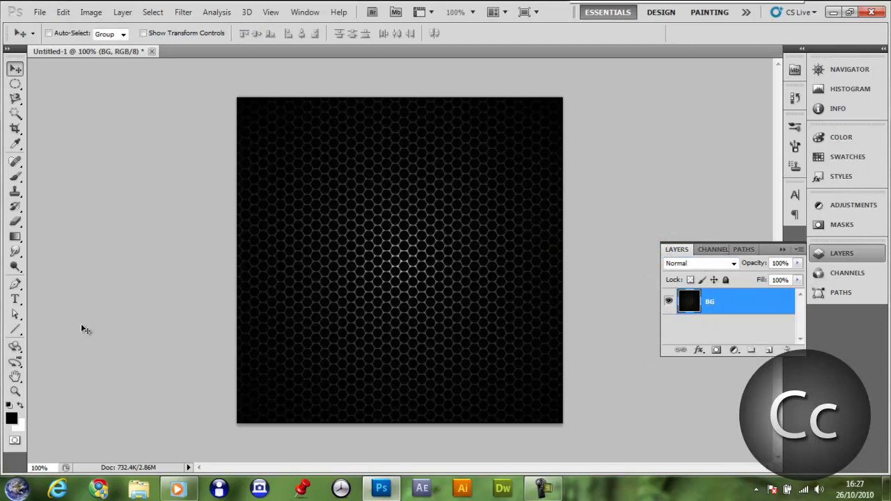
Set the Type tool to white text and start a text layer left of canvas centre.
click(14, 299)
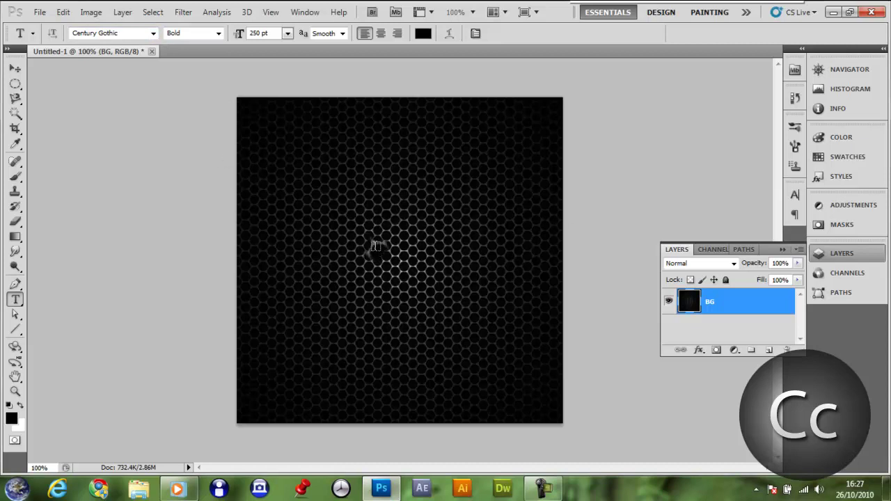
click(423, 34)
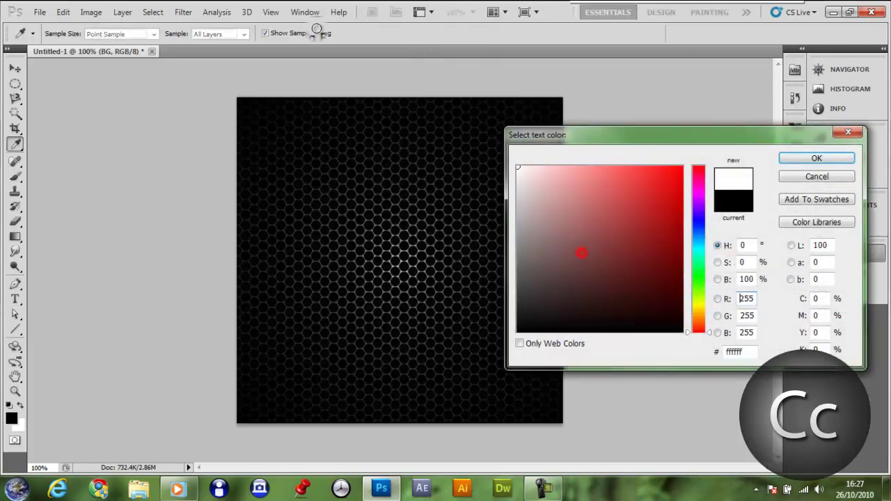
click(811, 158)
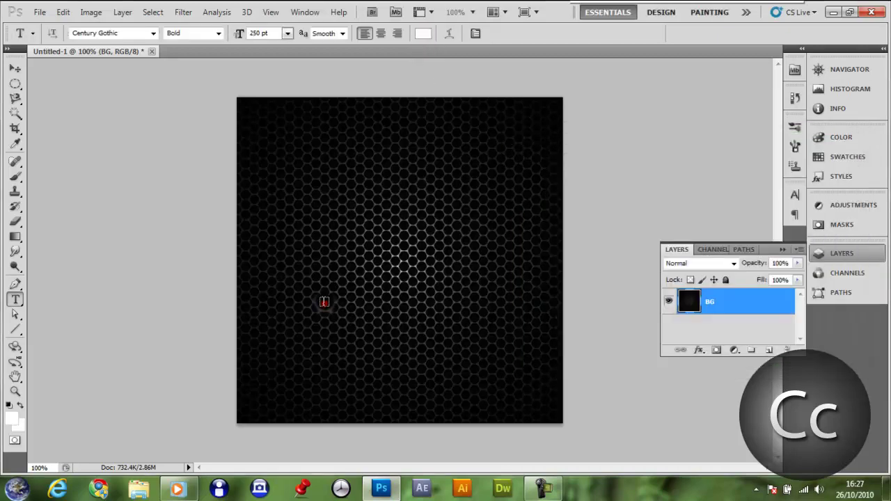
click(324, 301)
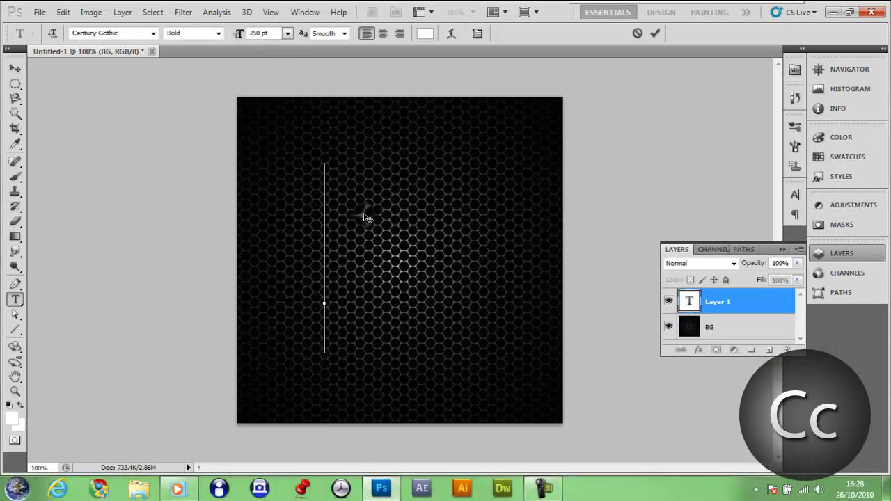
Type 'Cc' and keep the letters in the Bold font style.
text(Cc)
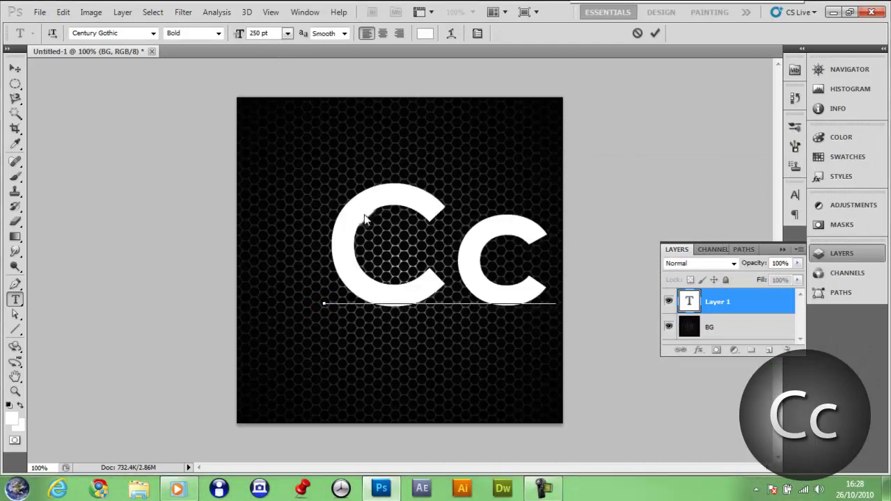
click(16, 70)
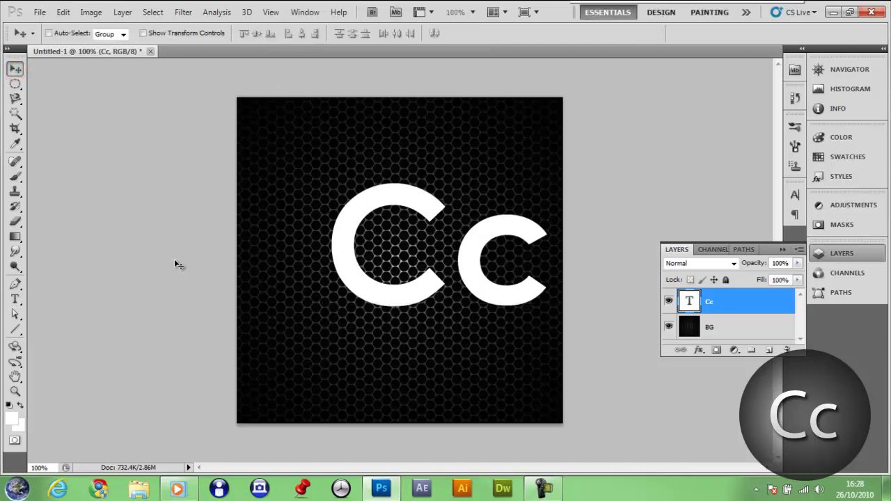
click(16, 299)
double_click(335, 247)
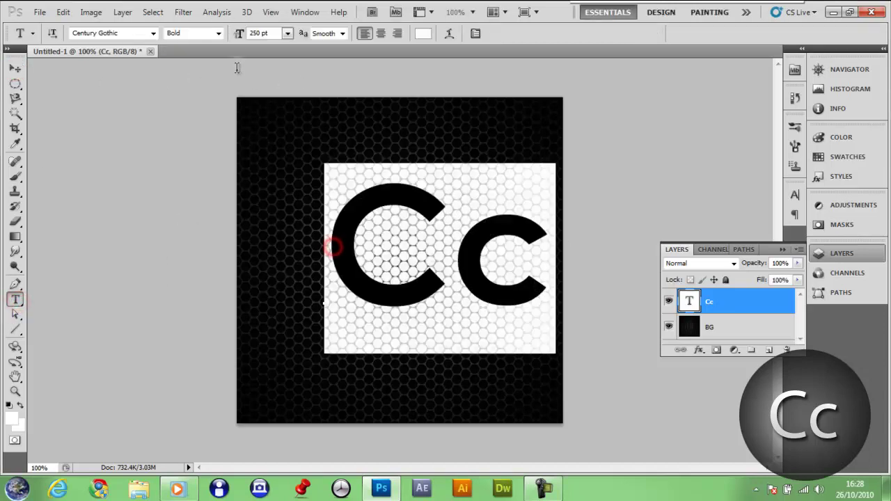
click(218, 33)
click(193, 64)
click(16, 70)
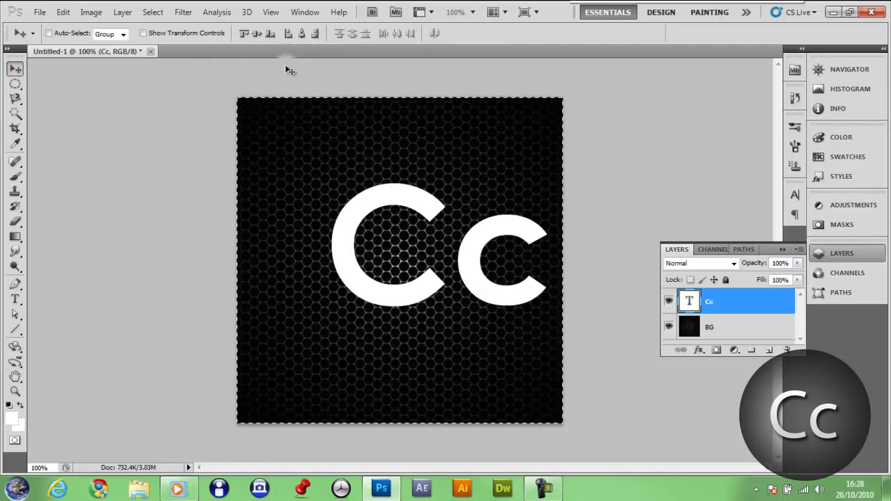
Centre the Cc text horizontally and vertically on the canvas.
key(ctrl+a)
click(301, 33)
click(257, 36)
key(ctrl+d)
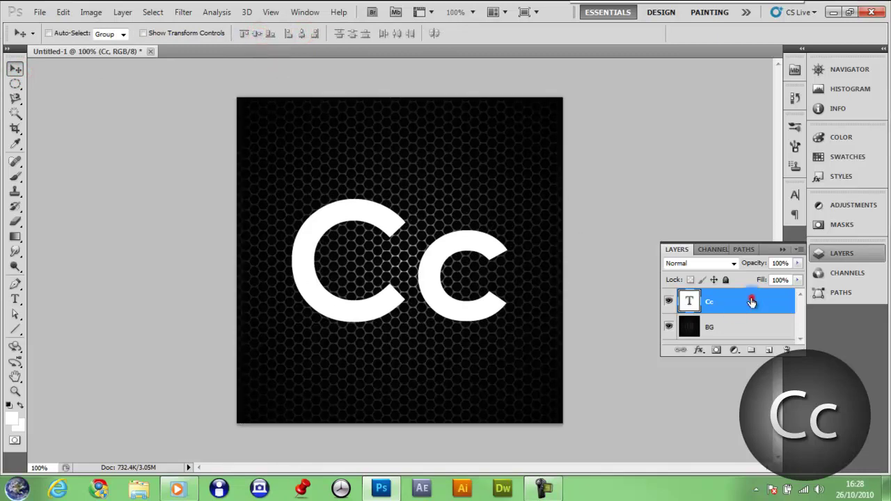
Add Bevel and Emboss to Cc with a peaked gloss contour and 100% highlight opacity.
double_click(753, 303)
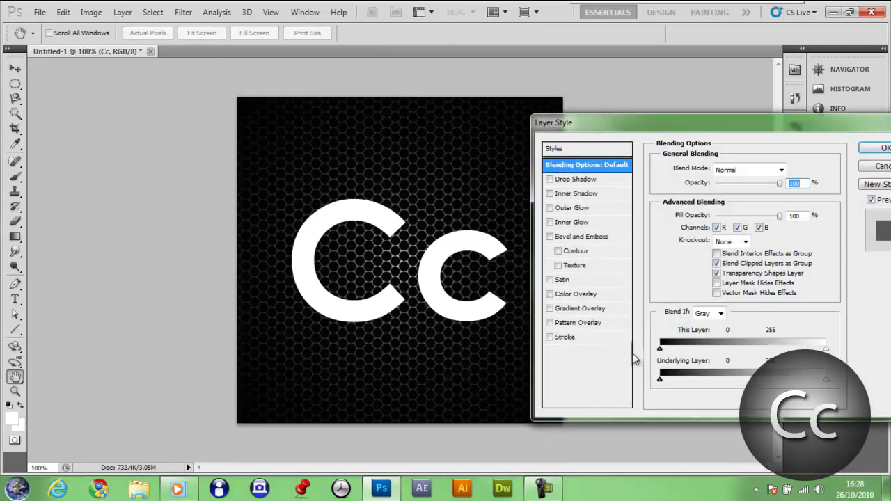
drag(656, 131, 642, 150)
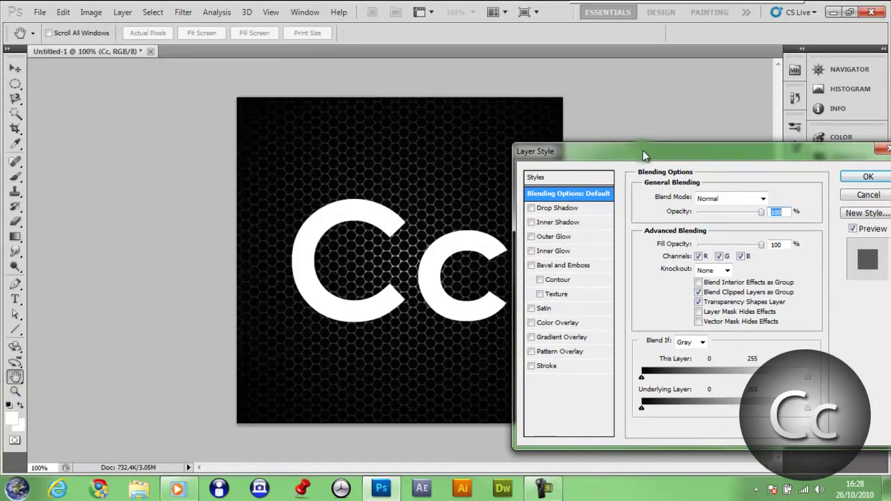
click(577, 265)
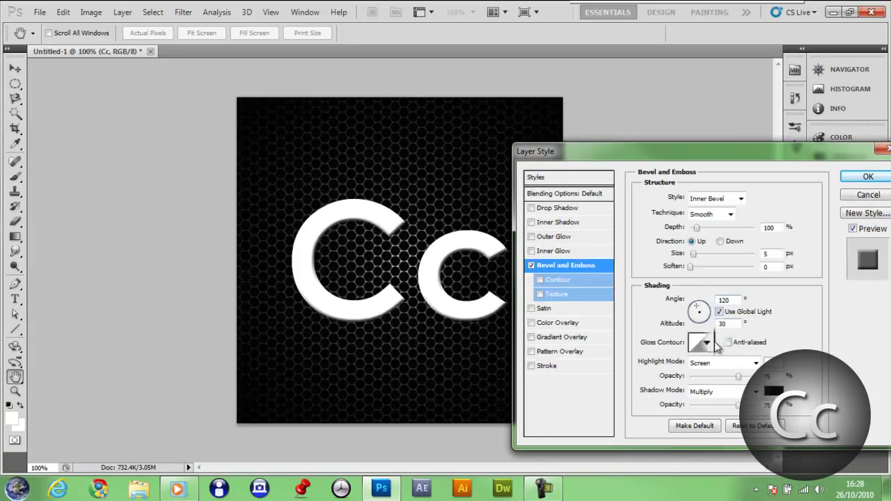
click(710, 343)
click(702, 394)
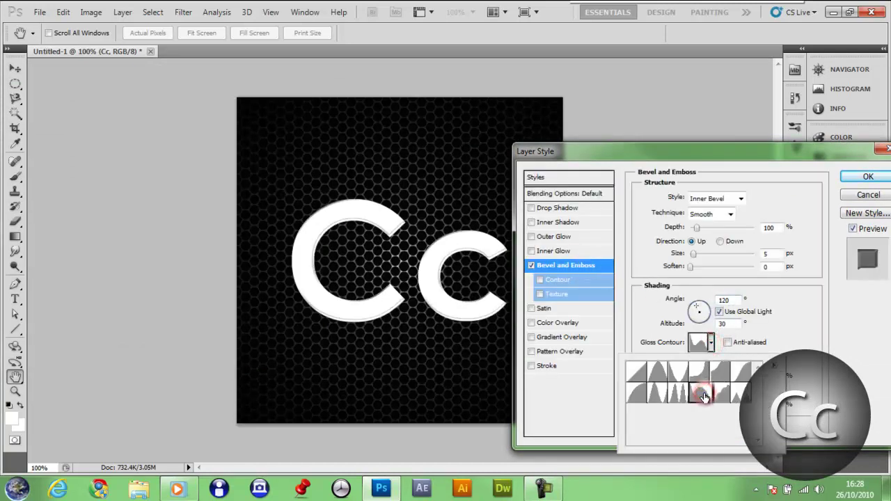
click(731, 407)
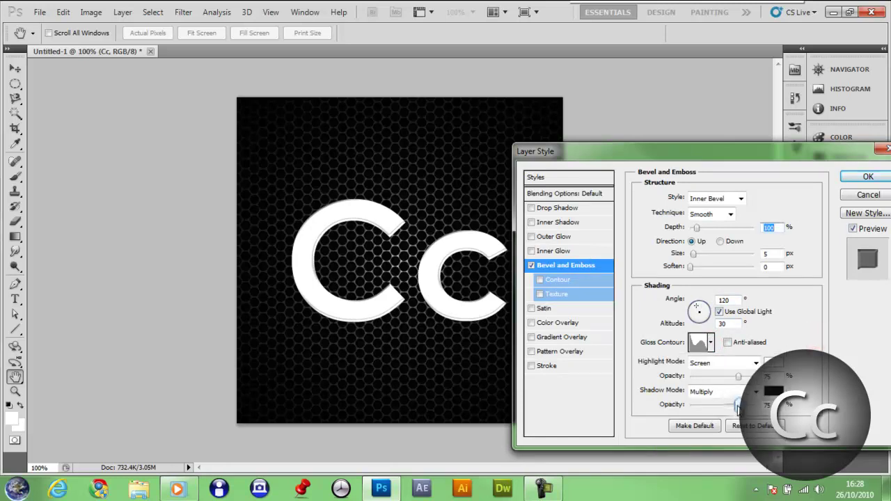
double_click(766, 405)
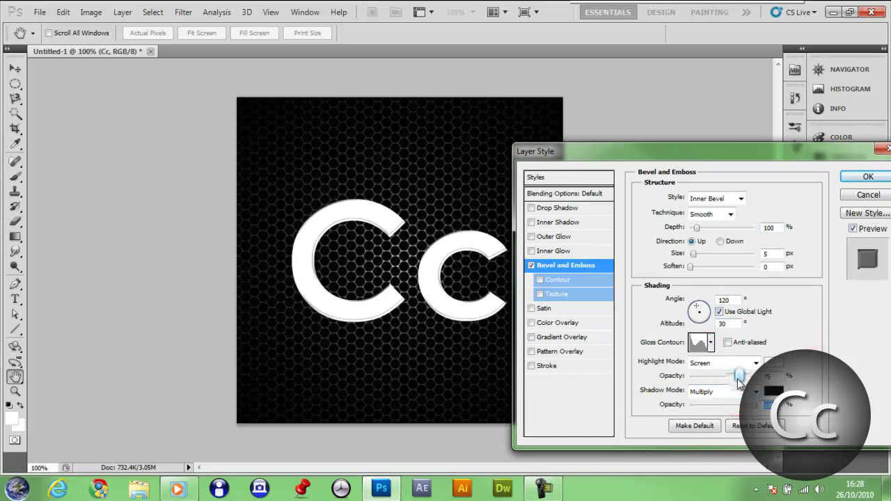
drag(737, 375, 756, 376)
Settle on a dark glossy-outline gloss contour and lower the bevel shadow opacity to 0.
click(710, 342)
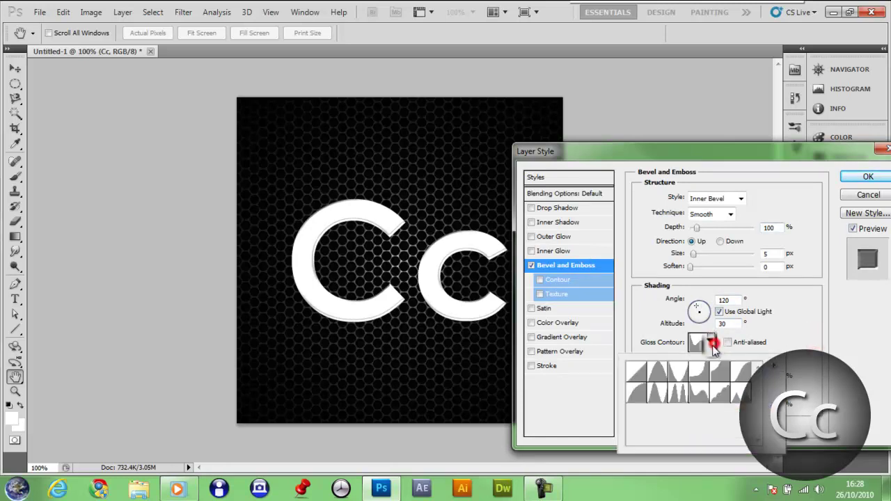
click(638, 371)
click(641, 395)
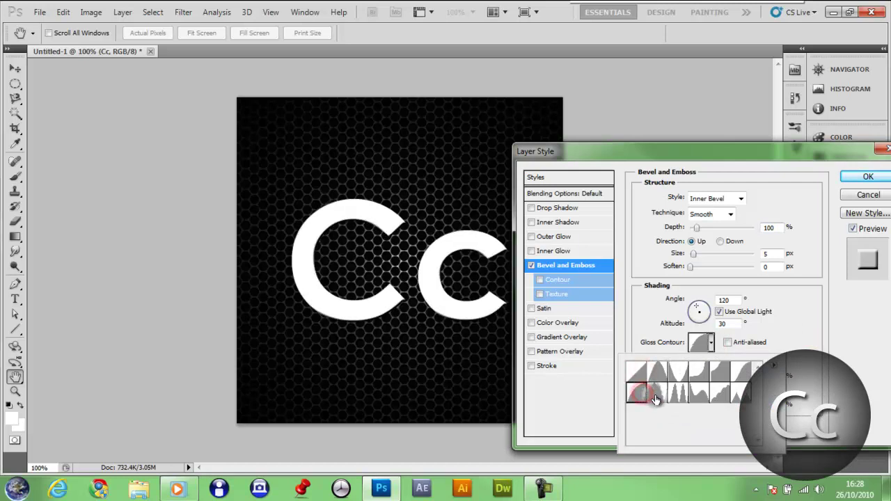
click(658, 394)
click(676, 394)
click(695, 395)
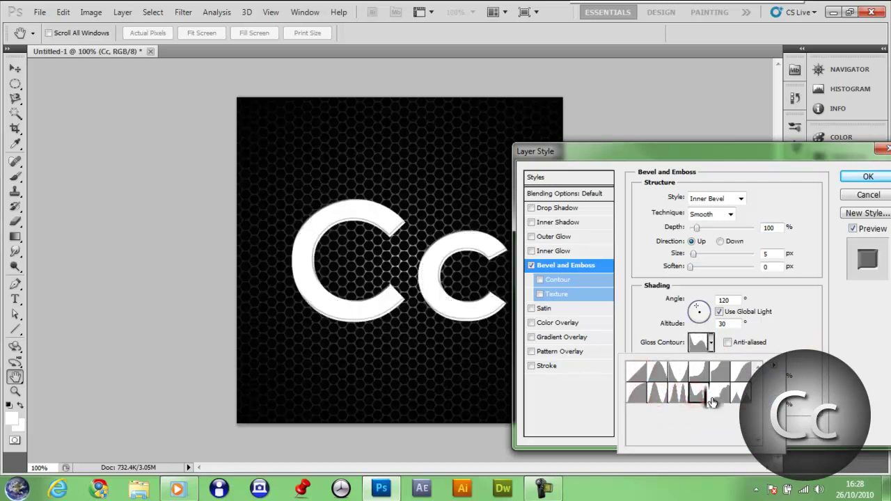
click(712, 397)
click(670, 398)
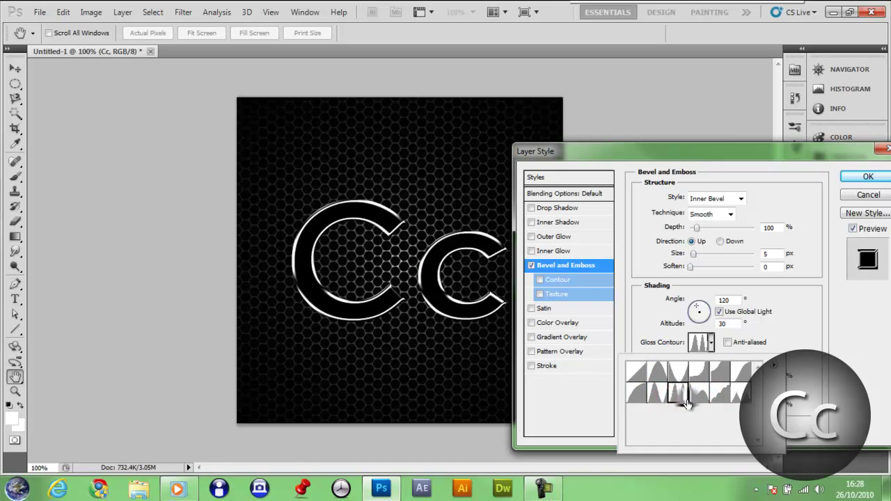
click(693, 396)
click(712, 398)
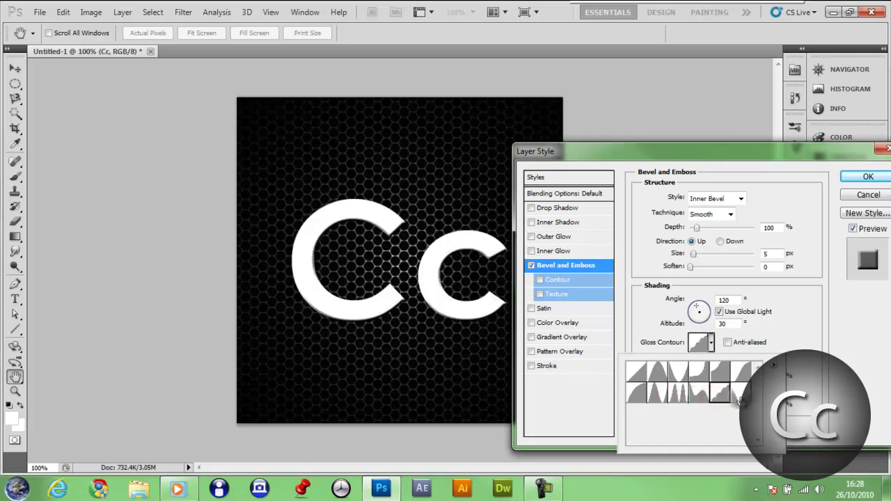
click(742, 392)
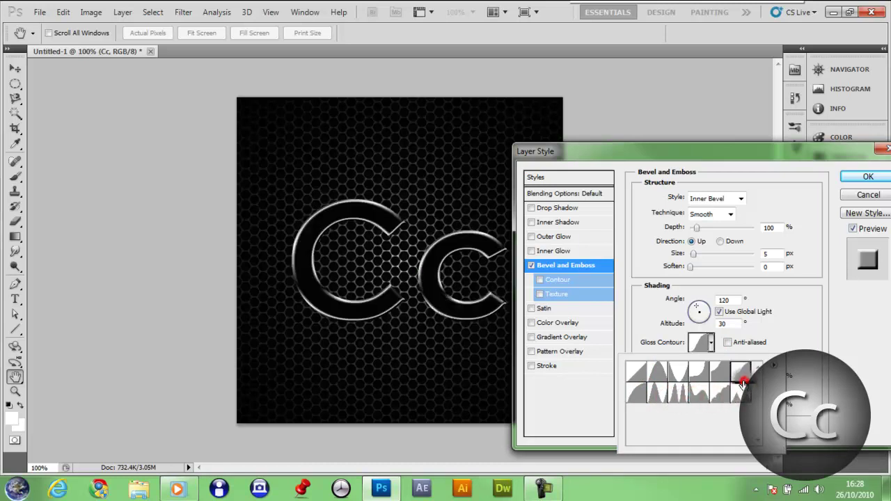
click(719, 372)
click(699, 374)
click(682, 376)
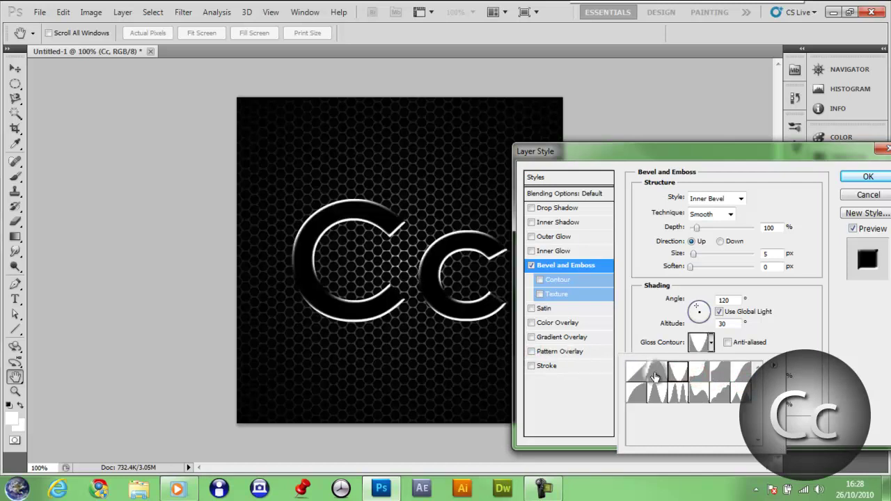
click(791, 342)
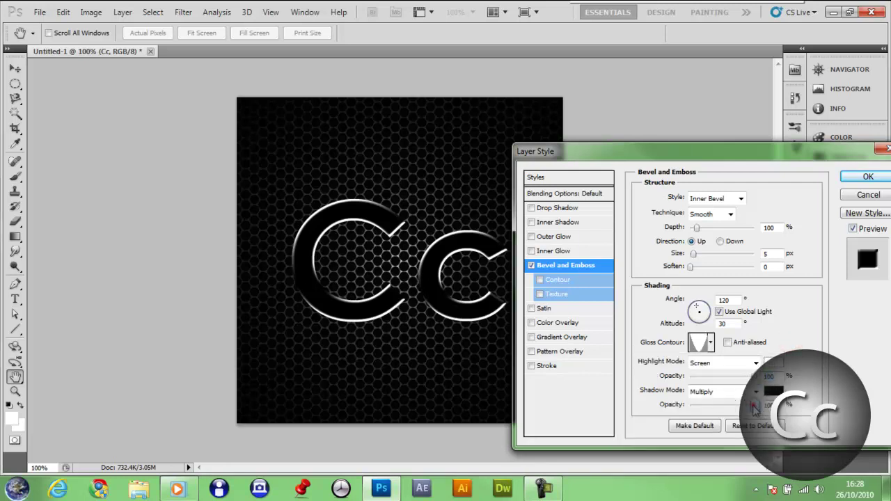
drag(756, 408, 605, 397)
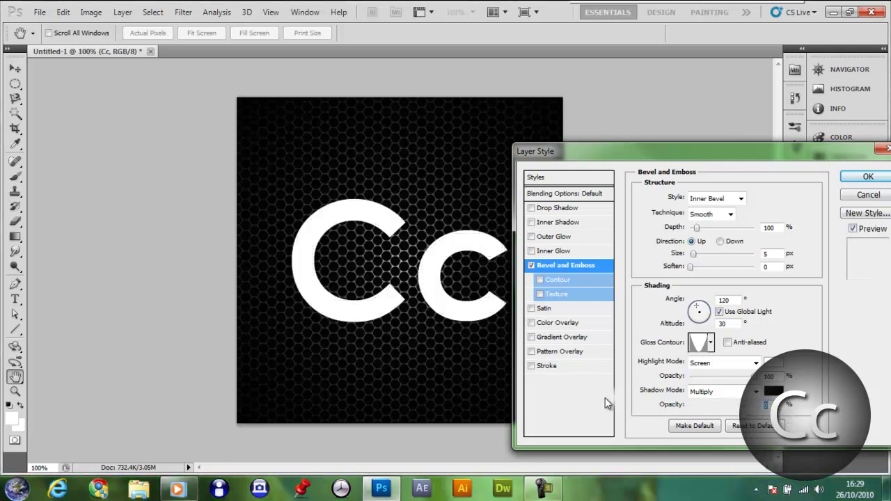
Add a linear Gradient Overlay to the letters at a 90° angle.
click(575, 341)
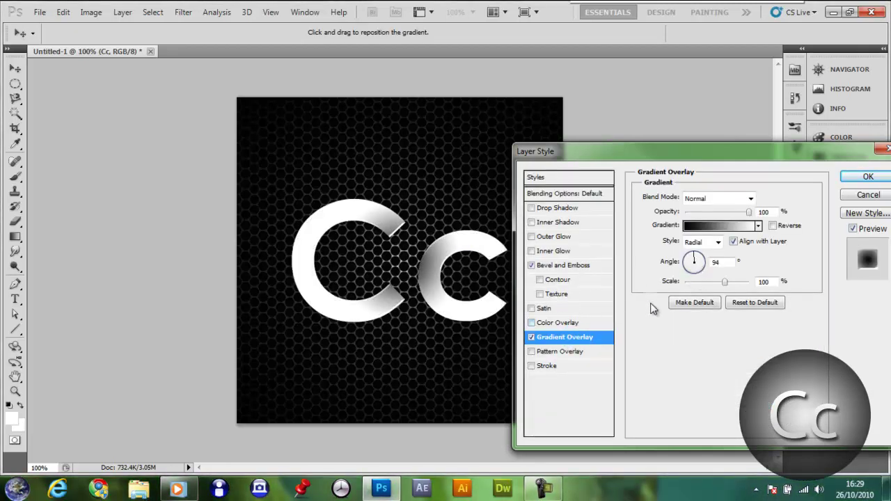
click(718, 242)
click(703, 251)
double_click(717, 262)
text(90)
Set the overlay gradient stops to #191919 on the left and #cccccc on the right.
click(717, 226)
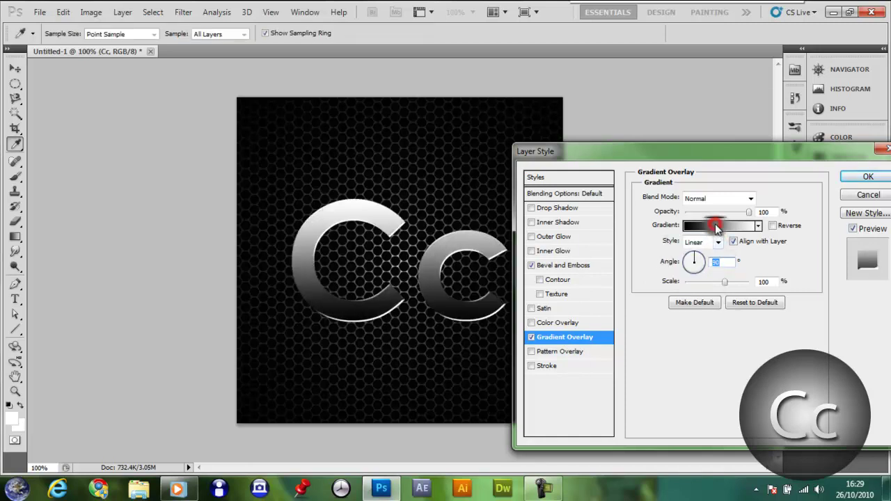
click(604, 324)
double_click(604, 324)
double_click(757, 350)
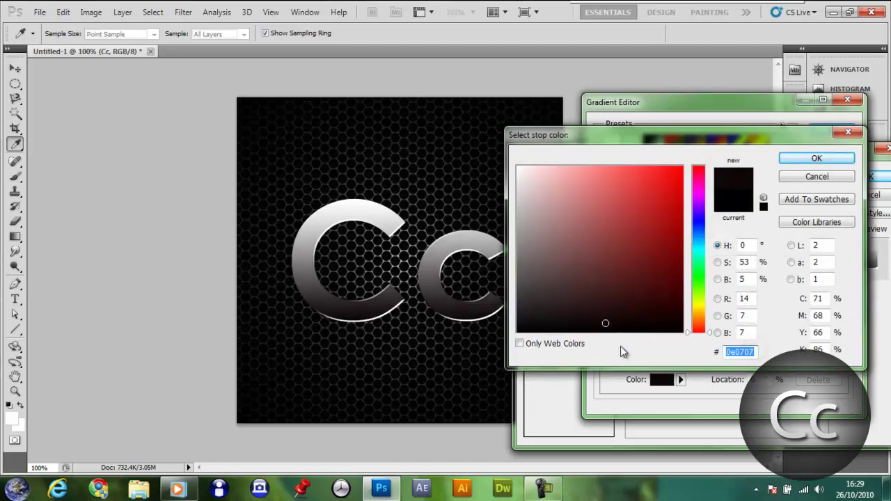
text(191919)
key(Return)
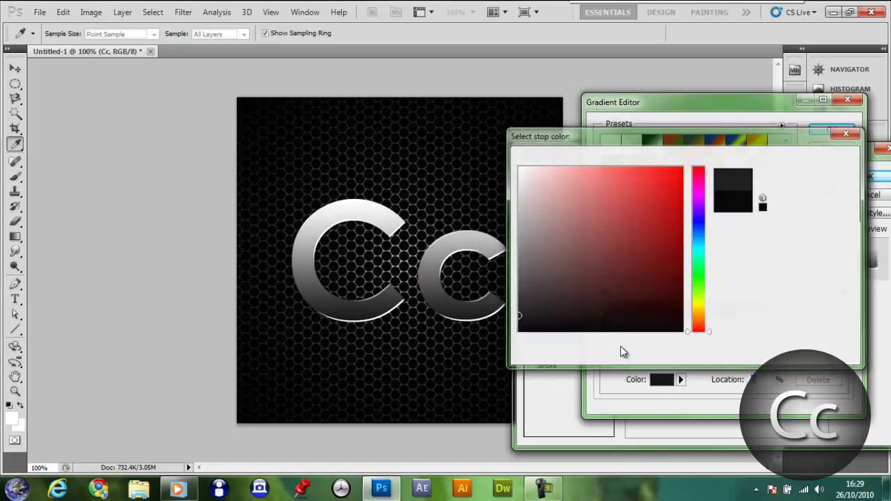
click(843, 324)
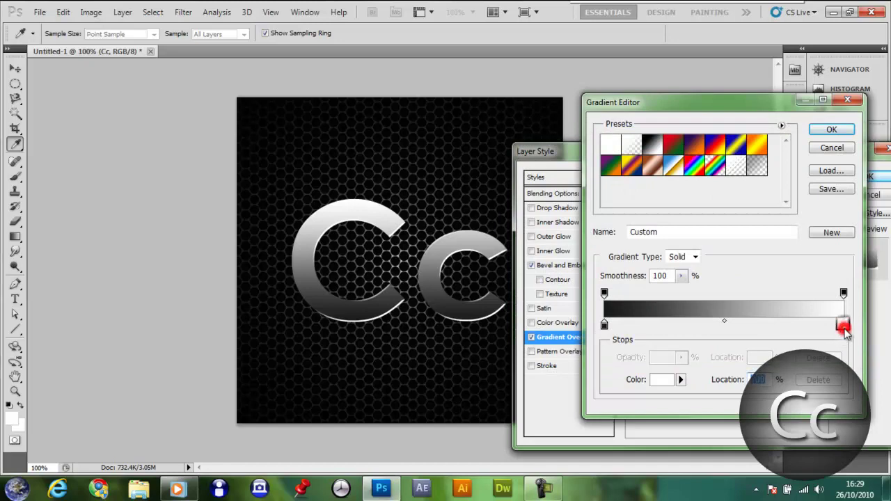
double_click(843, 325)
double_click(736, 351)
text(cccccc)
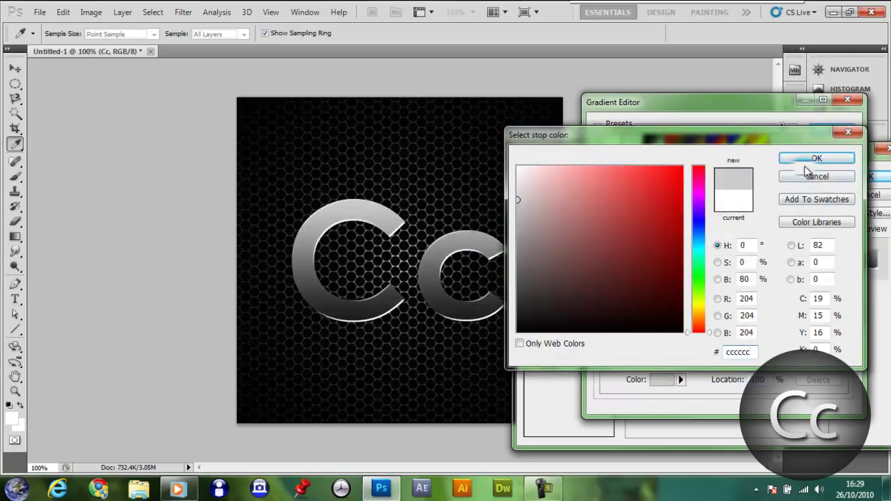
click(816, 159)
click(828, 125)
Add Satin and give the bevel Depth 1000% with a Linear gloss contour.
click(557, 308)
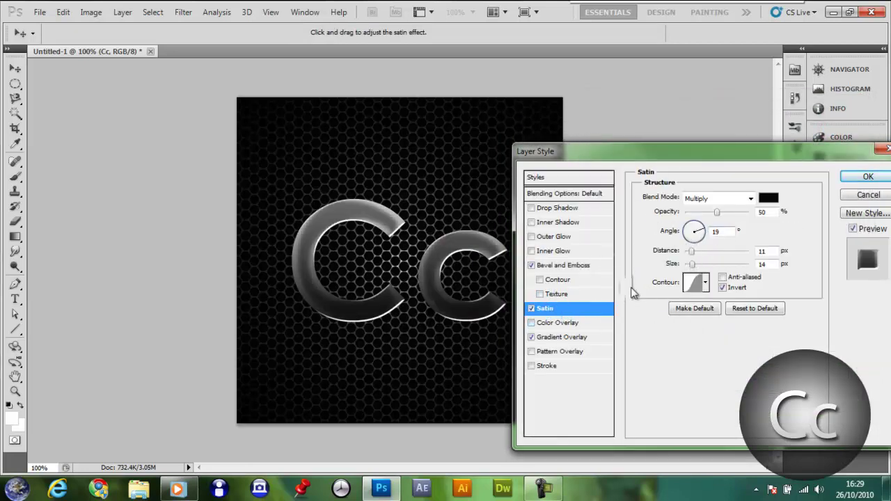
click(575, 272)
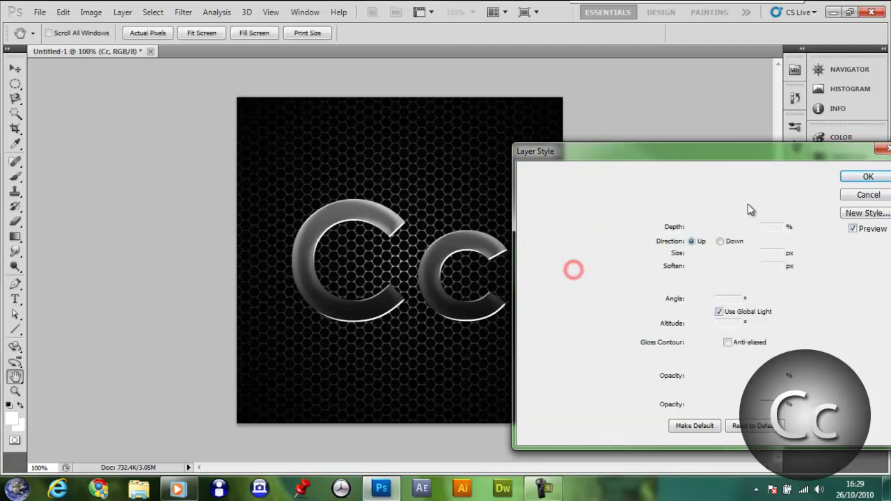
drag(696, 227, 828, 228)
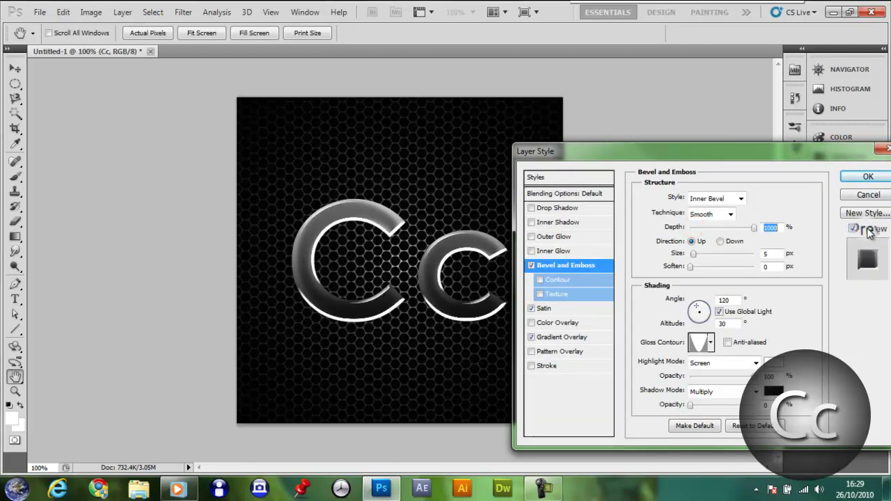
click(710, 342)
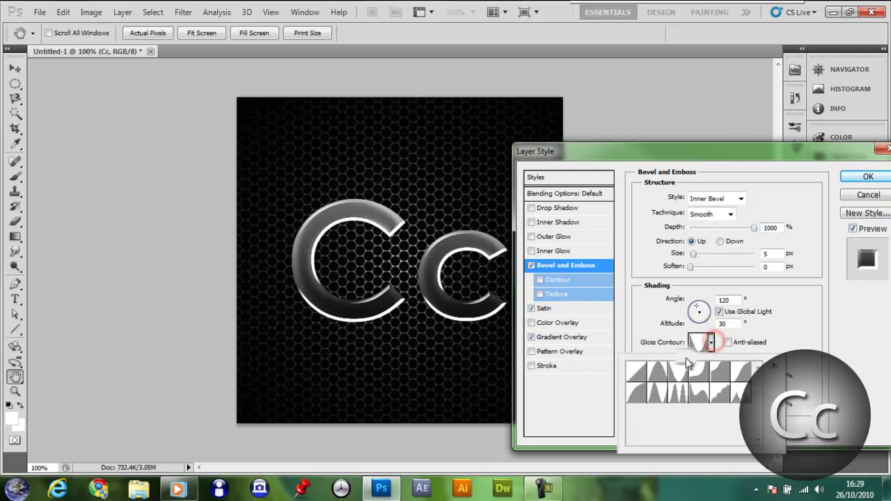
click(635, 372)
click(798, 300)
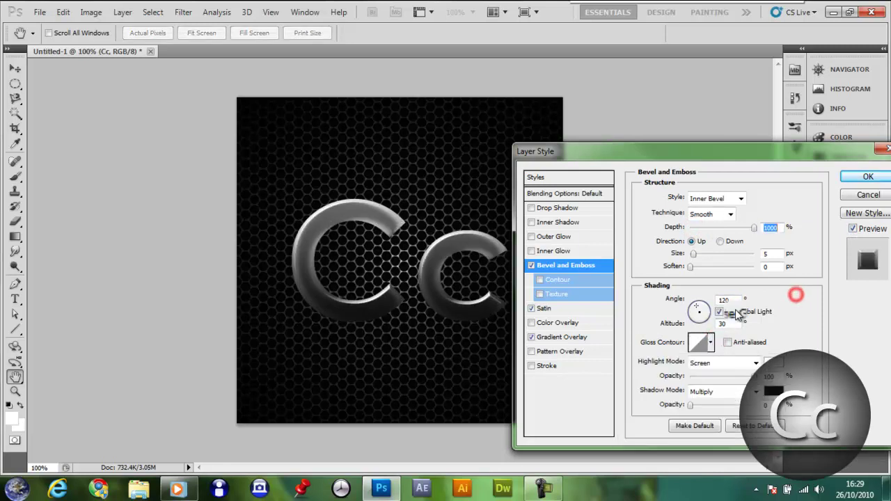
Enable the bevel Contour at 100% range with anti-aliasing.
click(583, 281)
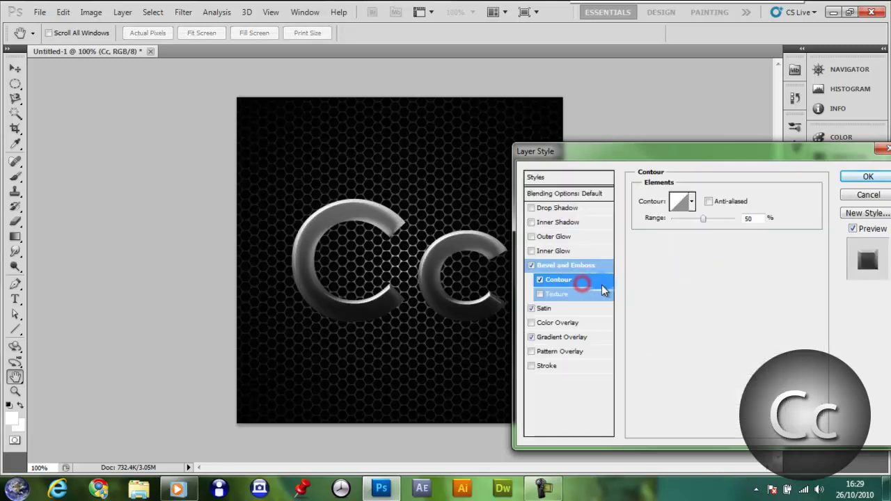
drag(703, 218, 748, 221)
click(708, 202)
Recolour the Gradient Overlay's right colour stop to #666666 and apply the edited gradient.
click(590, 340)
click(716, 224)
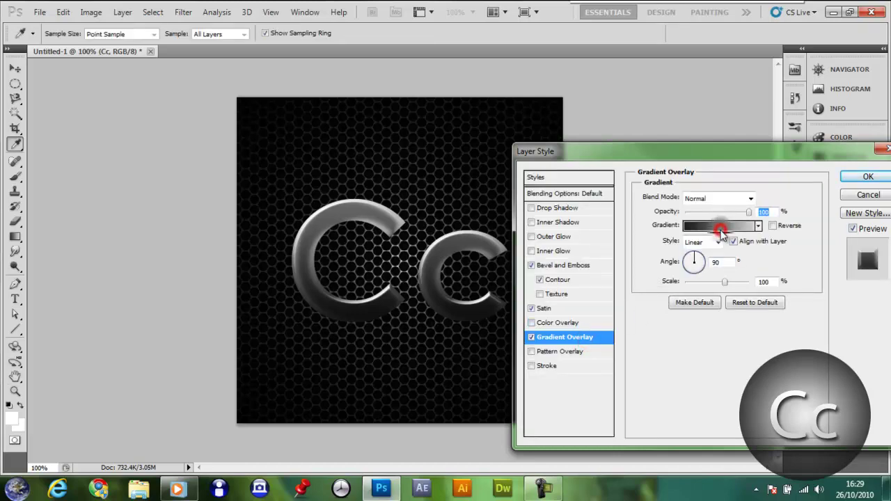
click(842, 325)
click(661, 380)
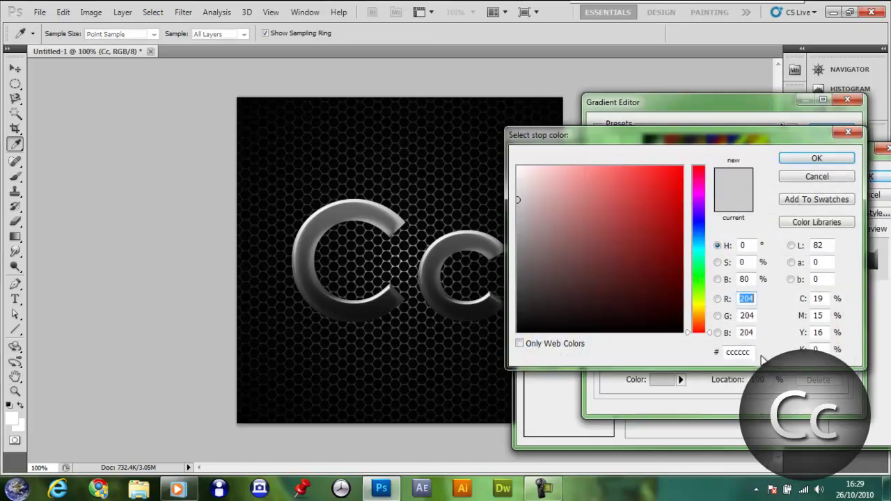
double_click(745, 352)
text(000666666666)
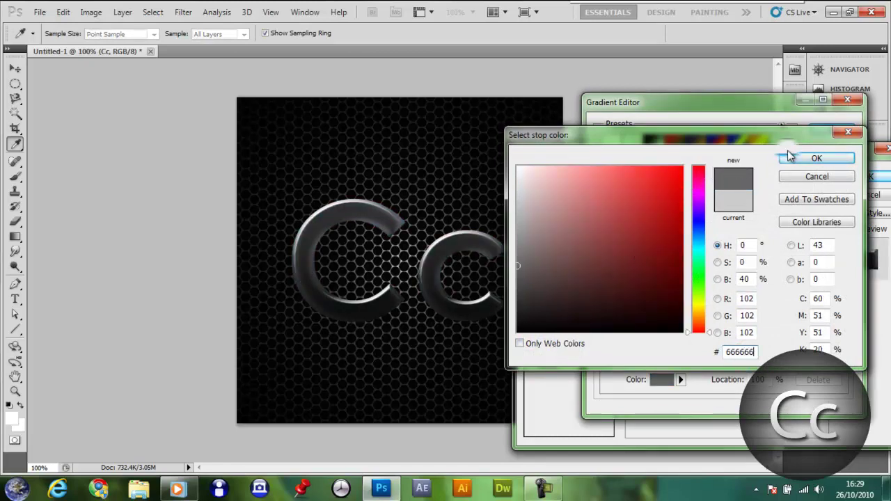
click(794, 158)
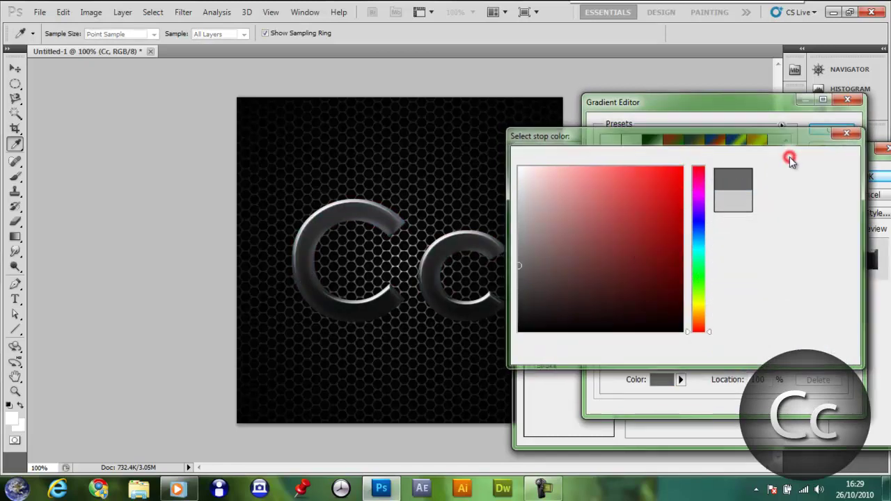
click(831, 130)
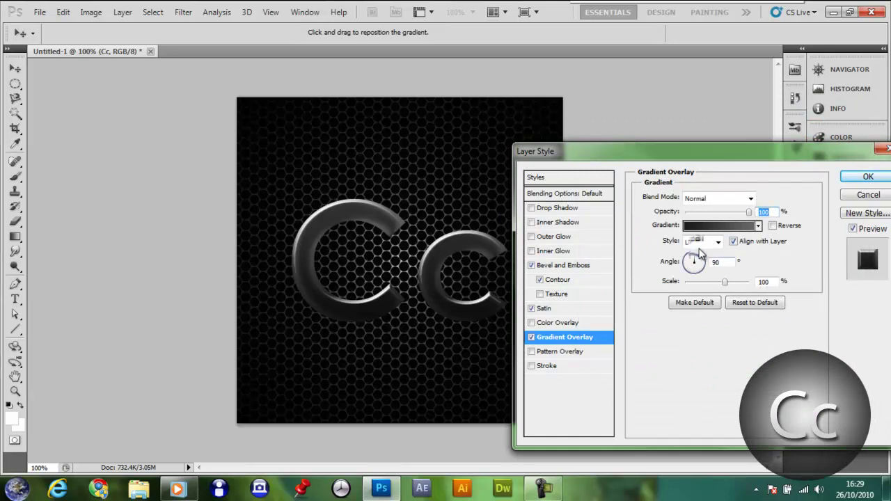
Set the Drop Shadow to 10 px distance, 100% opacity and 5 px size.
click(588, 209)
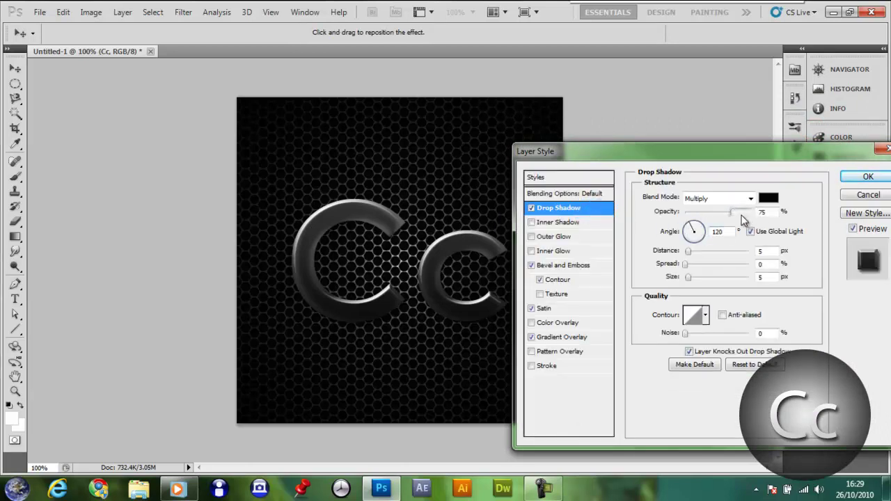
click(769, 248)
click(768, 277)
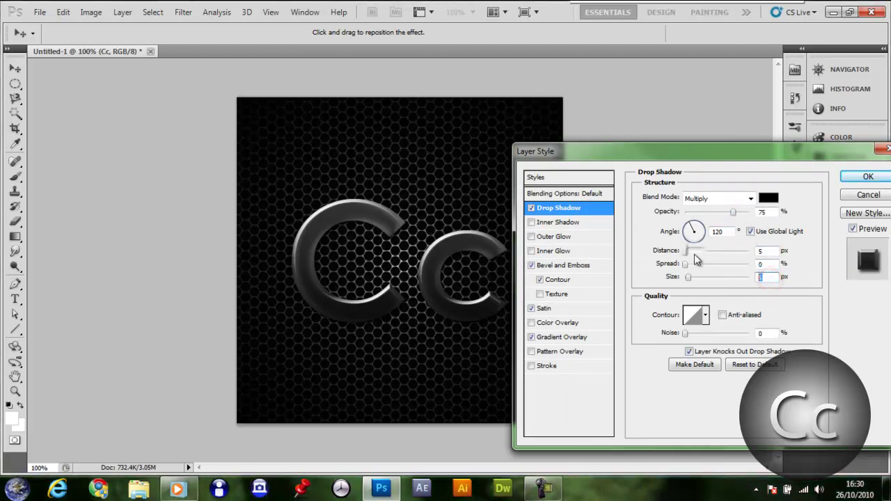
click(766, 249)
text(10)
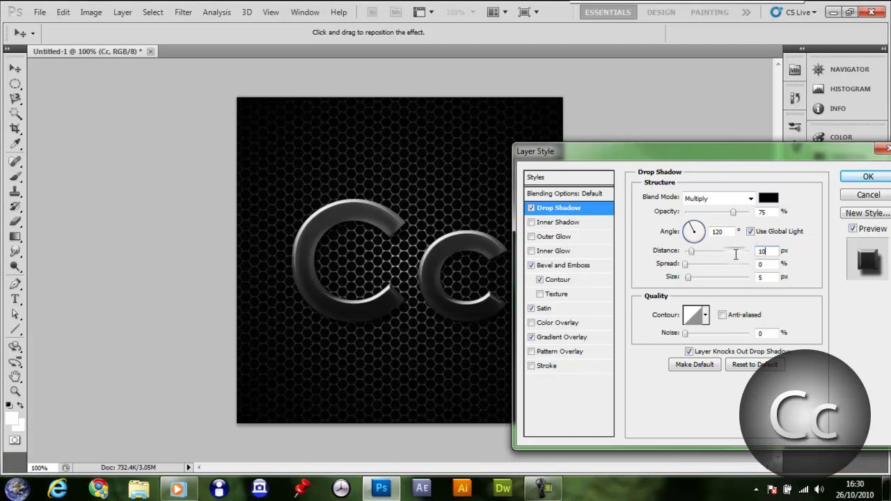
drag(734, 212, 853, 212)
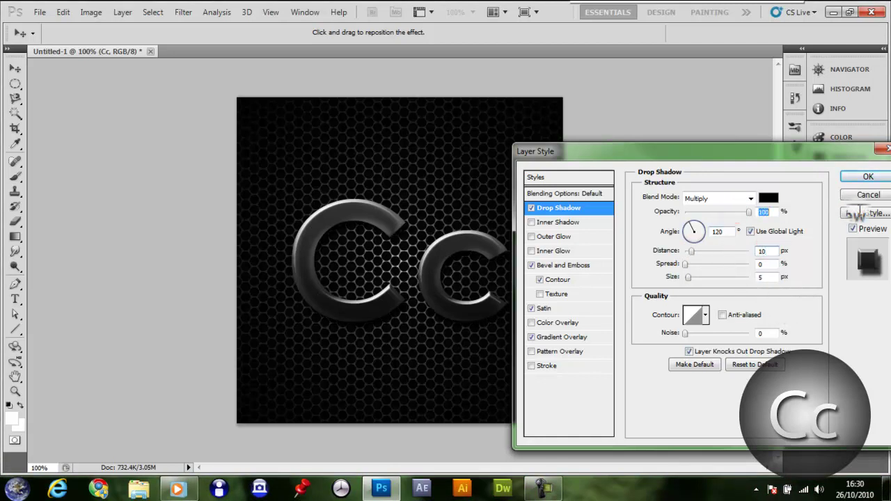
double_click(769, 277)
text(2)
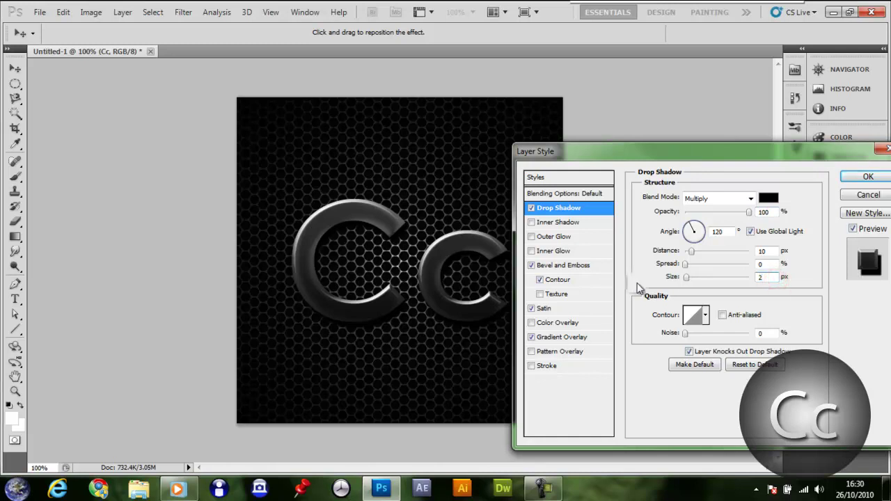
double_click(766, 277)
text(5)
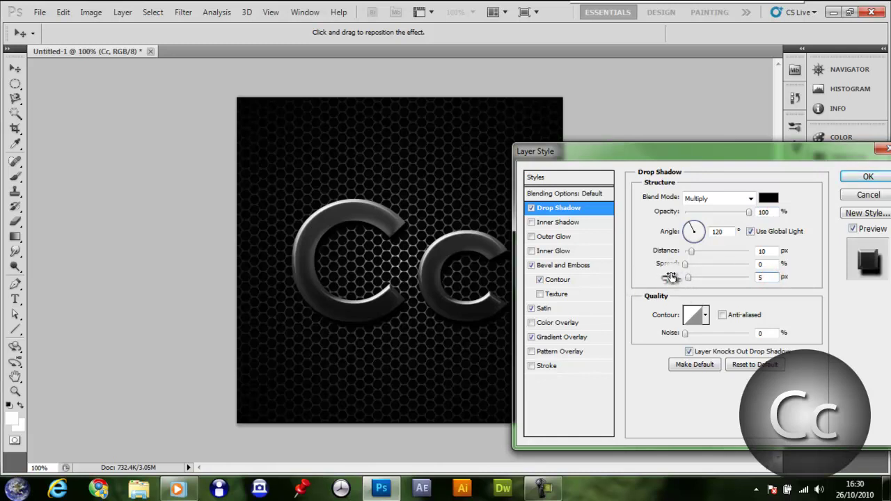
Leave Inner Shadow off and add a white Inner Glow sourced from the centre.
click(560, 222)
click(530, 222)
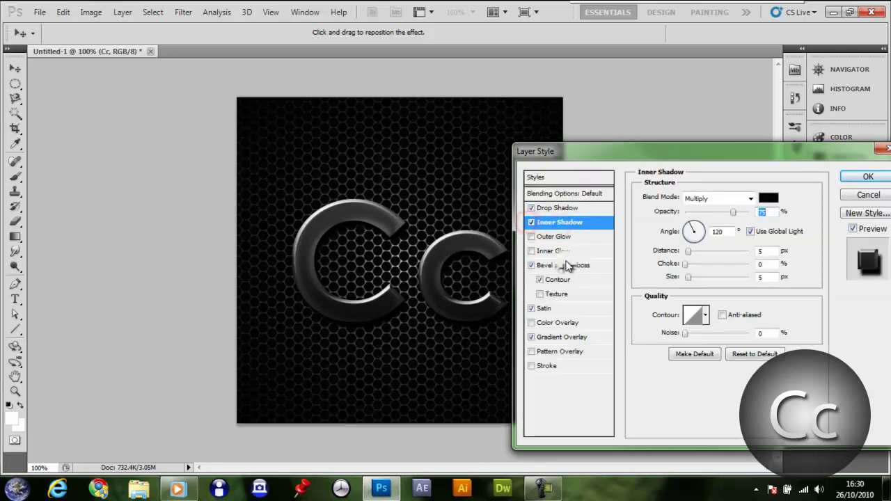
click(531, 223)
click(560, 252)
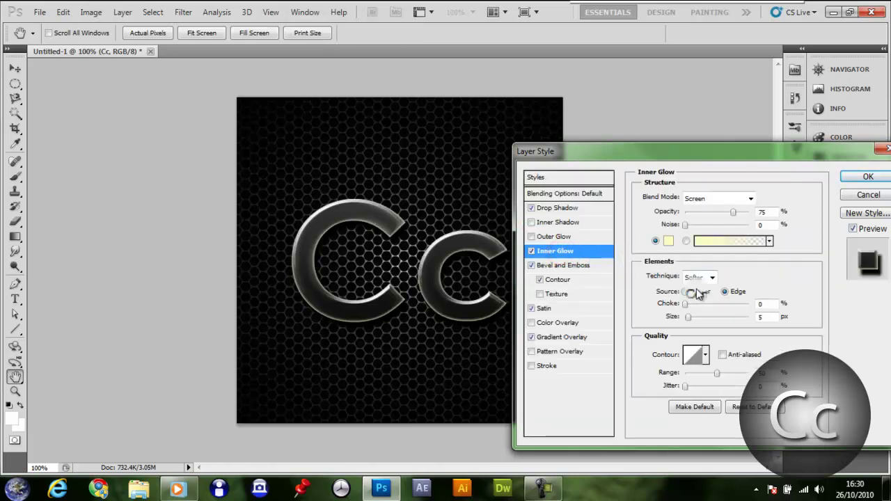
click(685, 291)
click(668, 240)
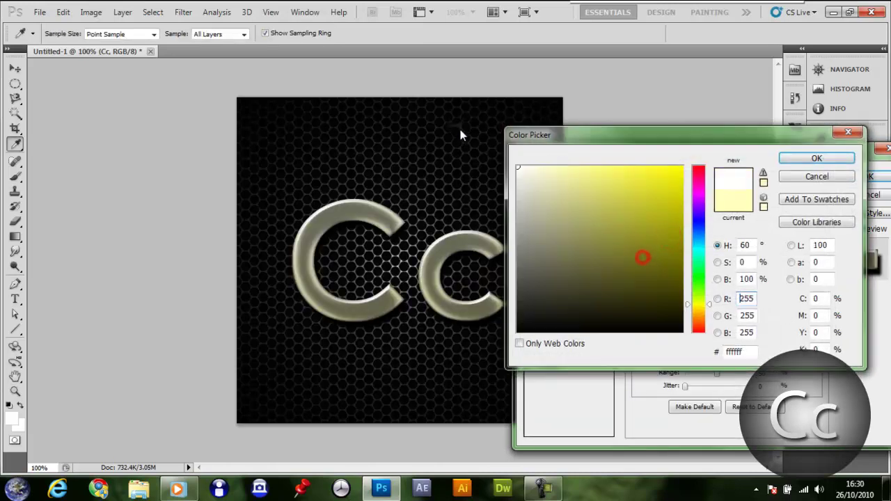
click(812, 158)
Set the inner glow to Color Dodge at 50% opacity and enable Pattern Overlay.
click(702, 200)
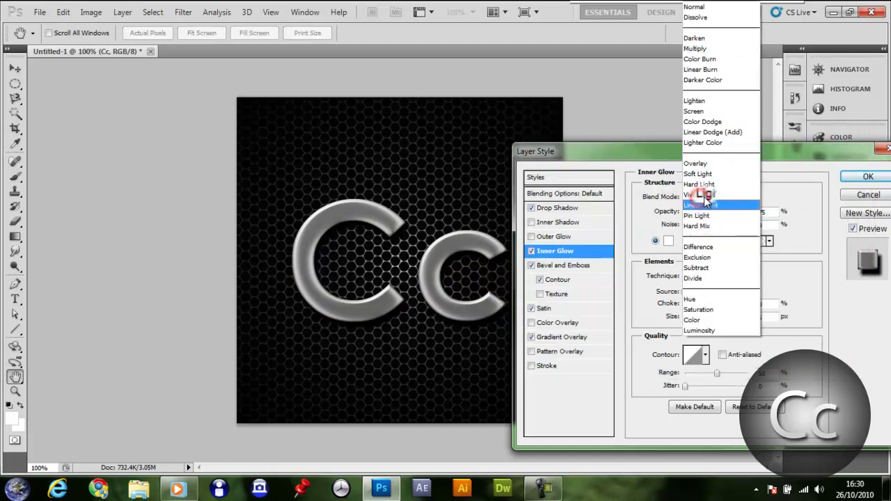
click(704, 130)
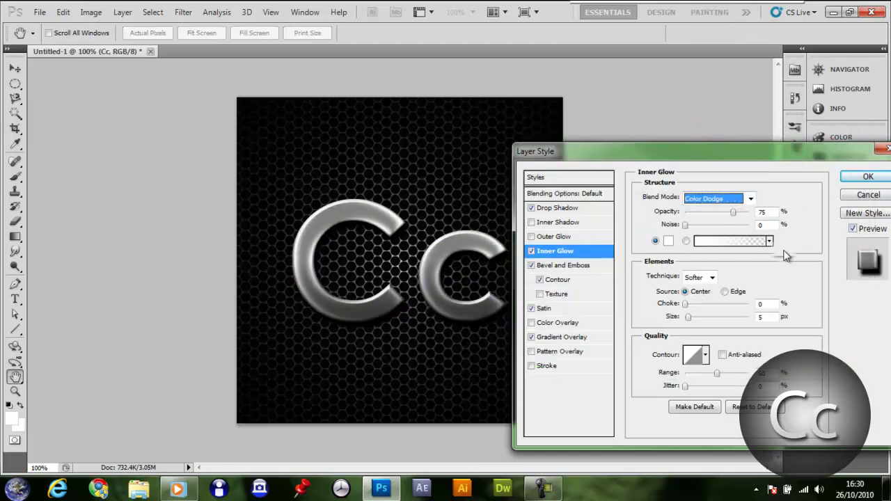
key(Up)
key(Tab)
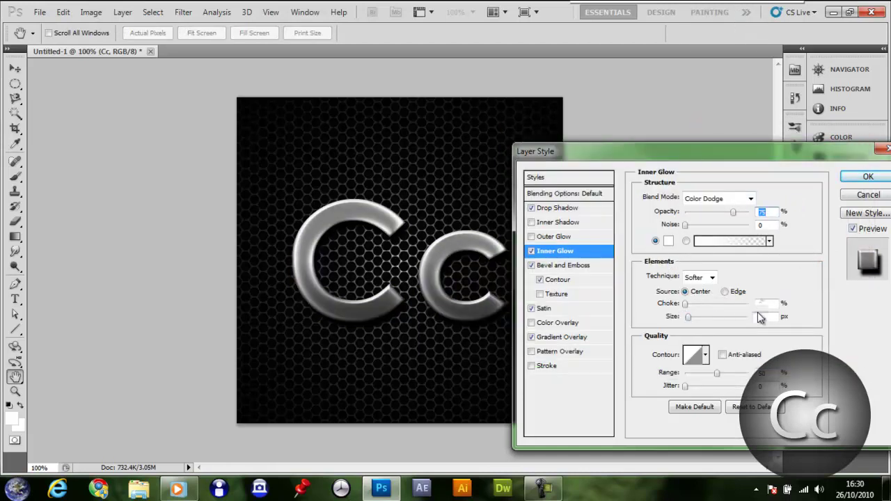
text(50)
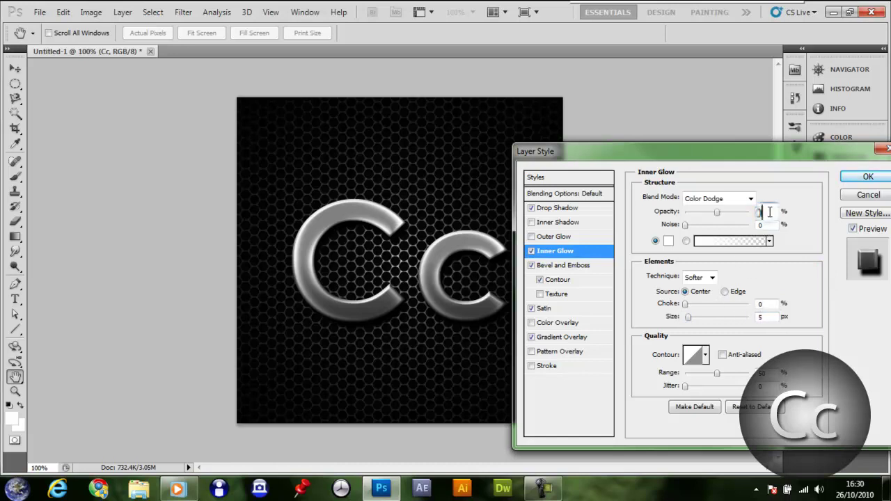
click(575, 352)
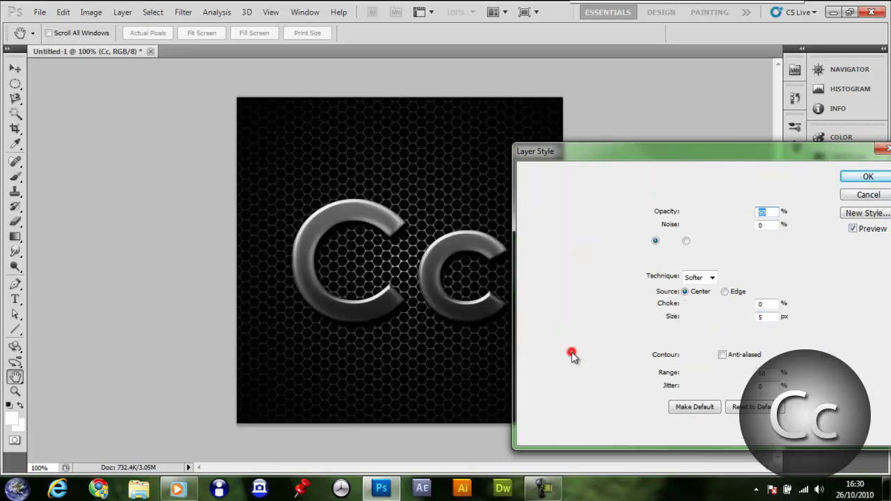
Replace the patterns with the carbon-fibre library and try two carbon-fibre patterns.
click(724, 249)
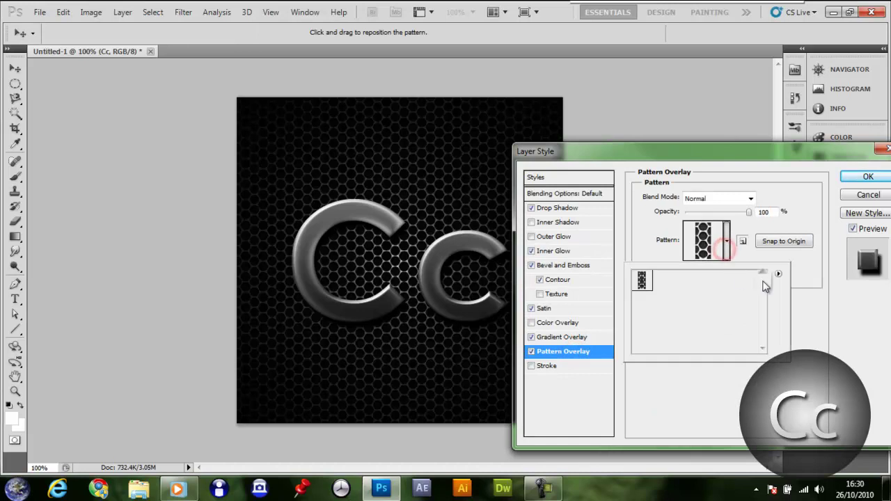
click(778, 274)
click(688, 307)
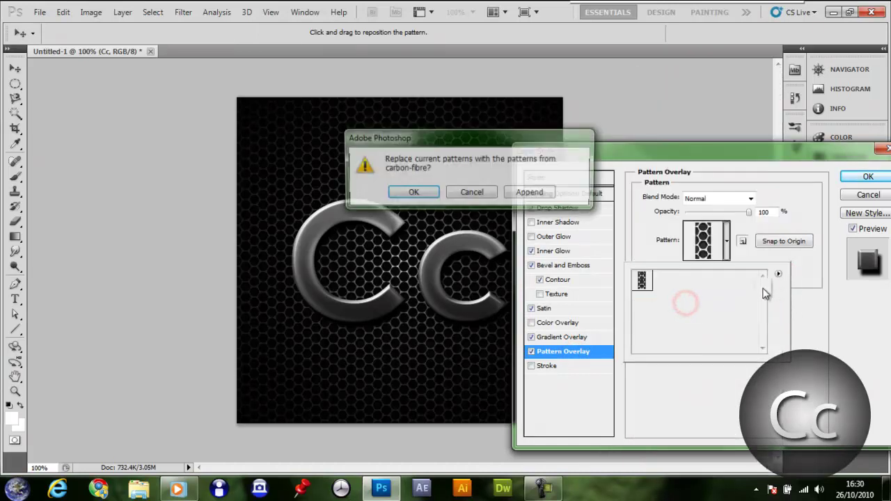
click(415, 194)
click(642, 282)
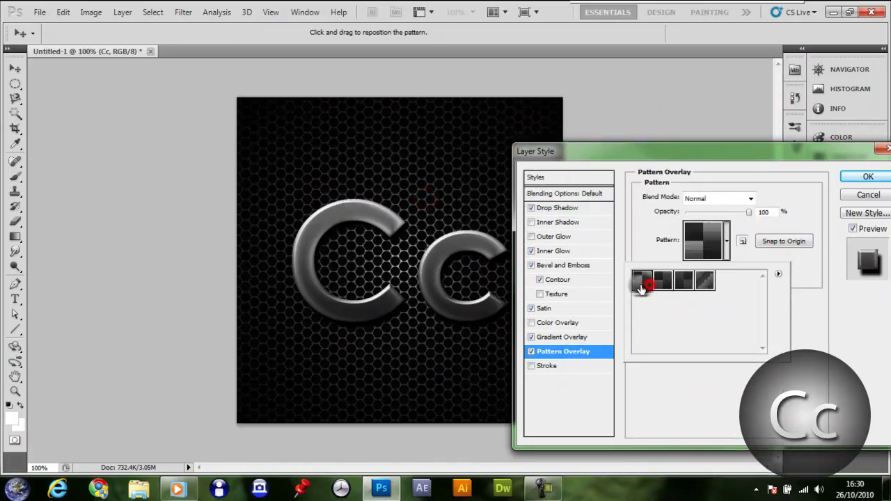
click(663, 280)
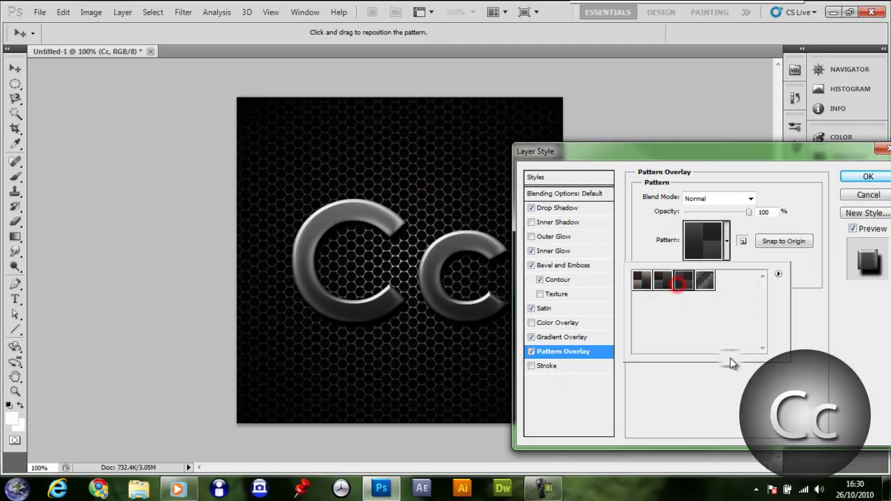
click(731, 359)
Remove the Pattern Overlay and restore the Gradient Overlay on the letters.
click(533, 336)
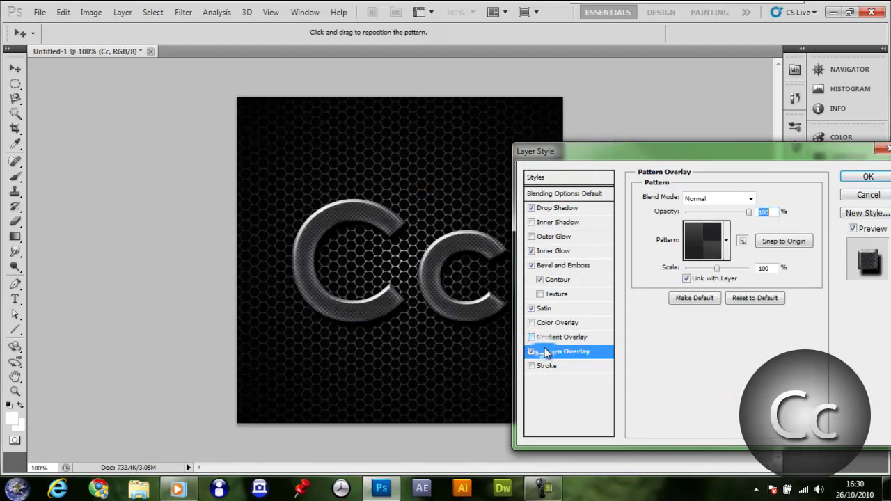
click(532, 351)
click(560, 337)
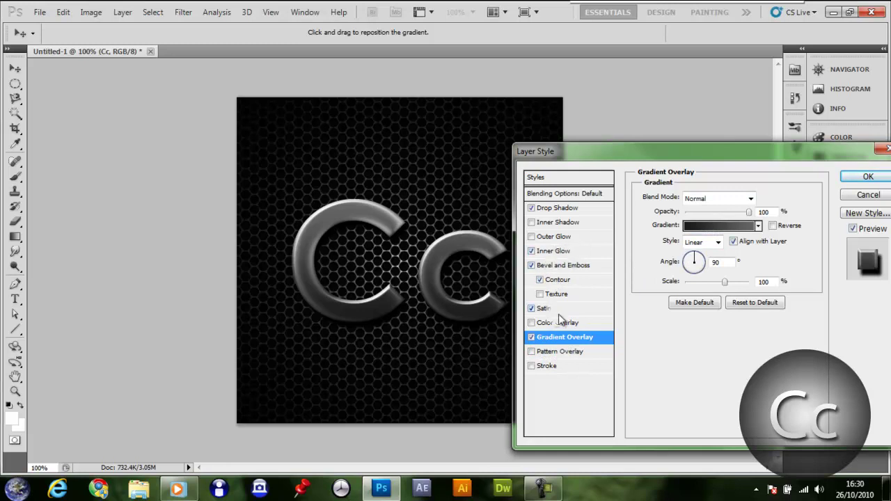
click(565, 339)
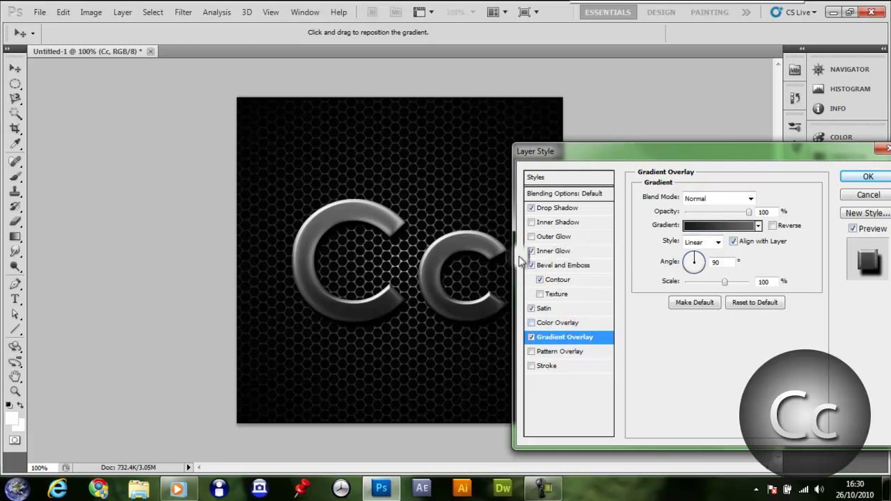
Try Outer Glow and Inner Shadow, then switch both off again.
click(560, 236)
click(541, 237)
click(530, 238)
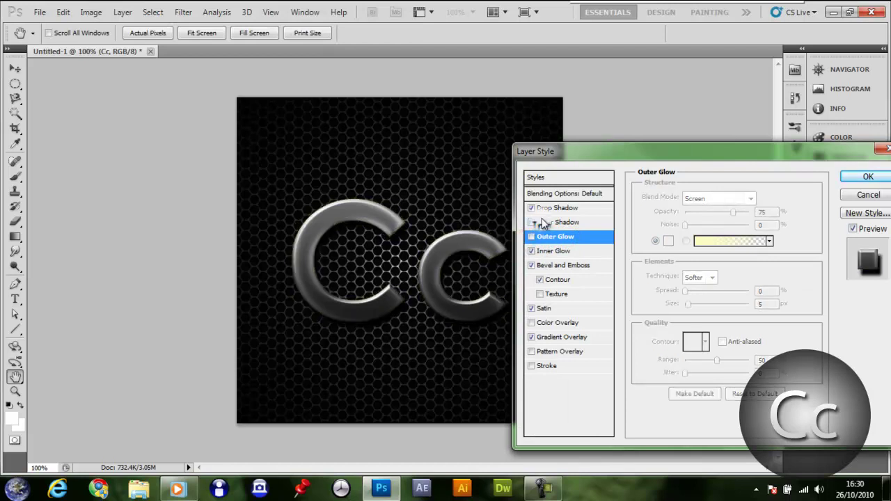
click(543, 222)
click(532, 223)
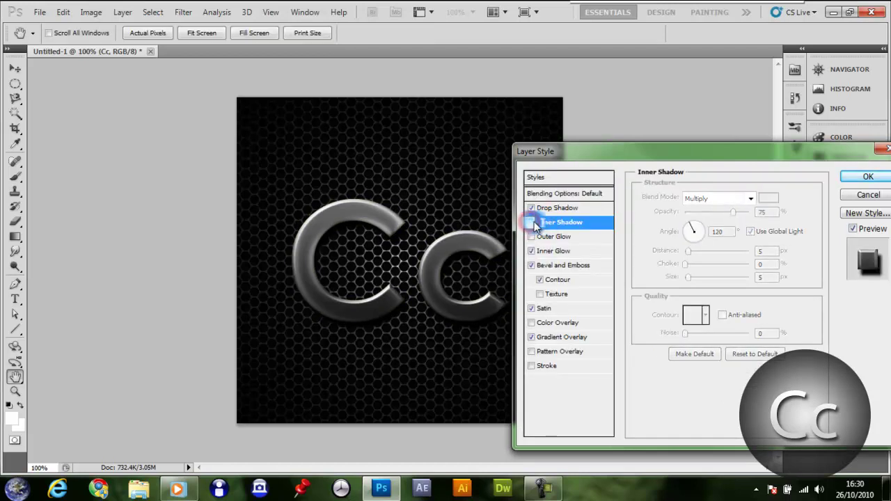
click(531, 223)
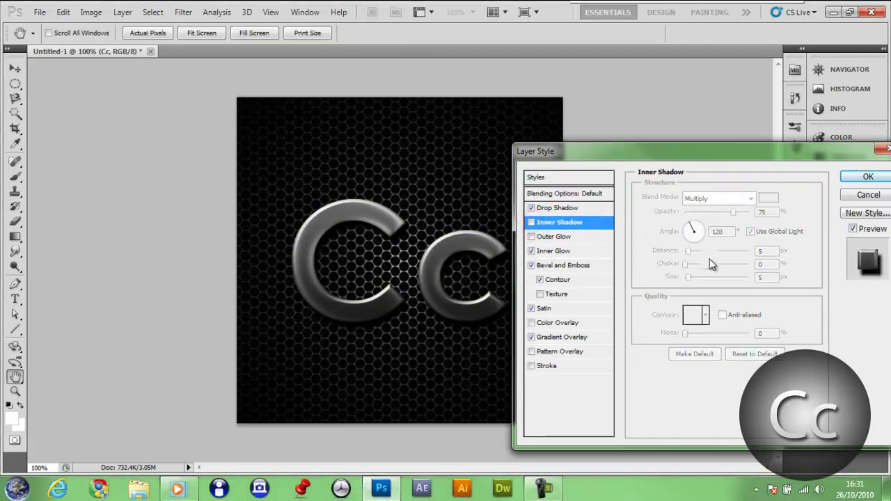
click(535, 364)
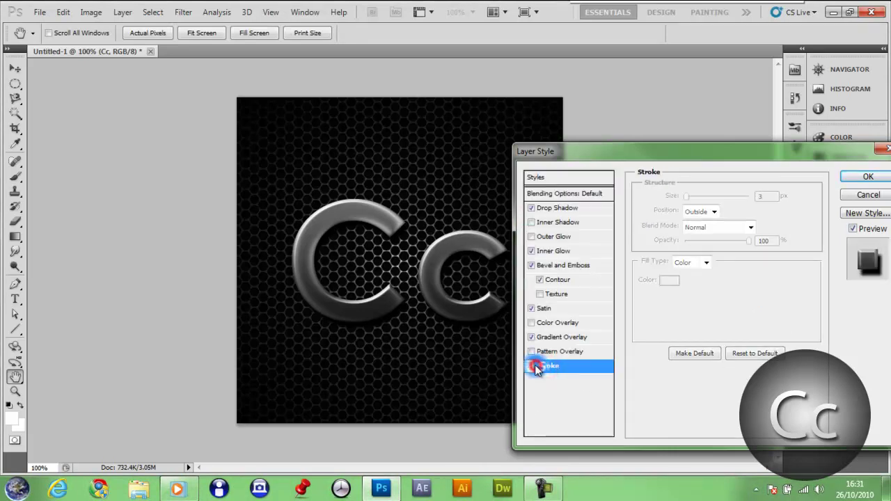
Confirm the Layer Style with OK and fold up the effects list under the Cc layer.
click(868, 177)
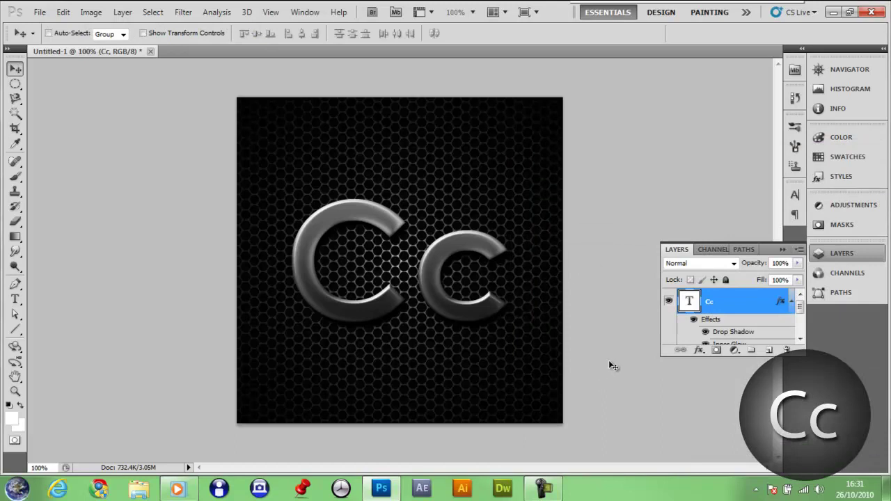
click(791, 302)
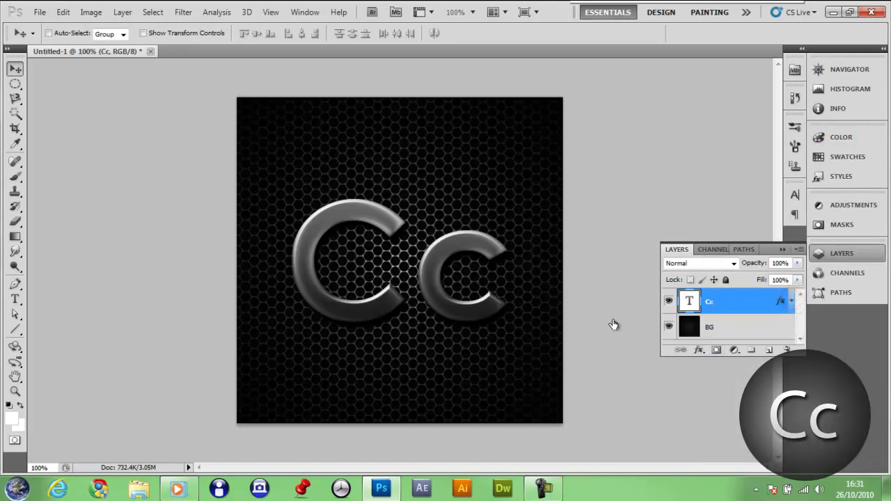